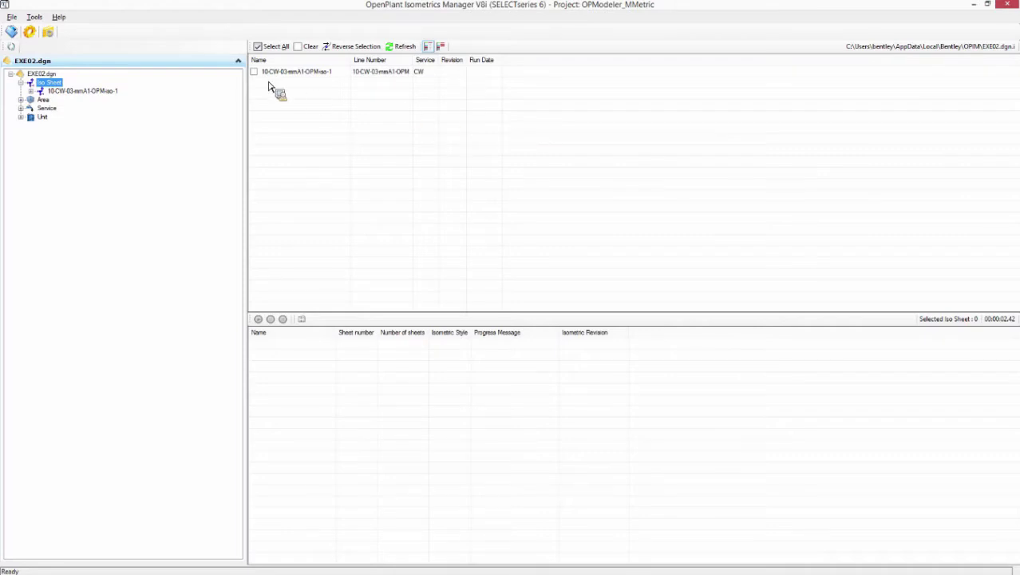
# Add a new isometric style named MEUESTILOISO in the isometric configuration, using IFC as its base style.
pyautogui.click(36, 18)
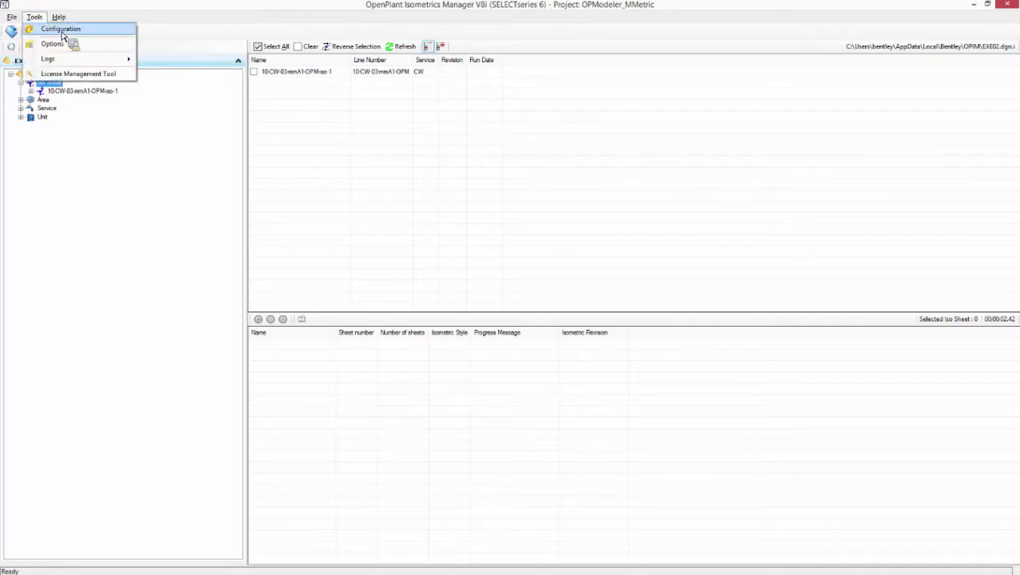
pyautogui.click(61, 32)
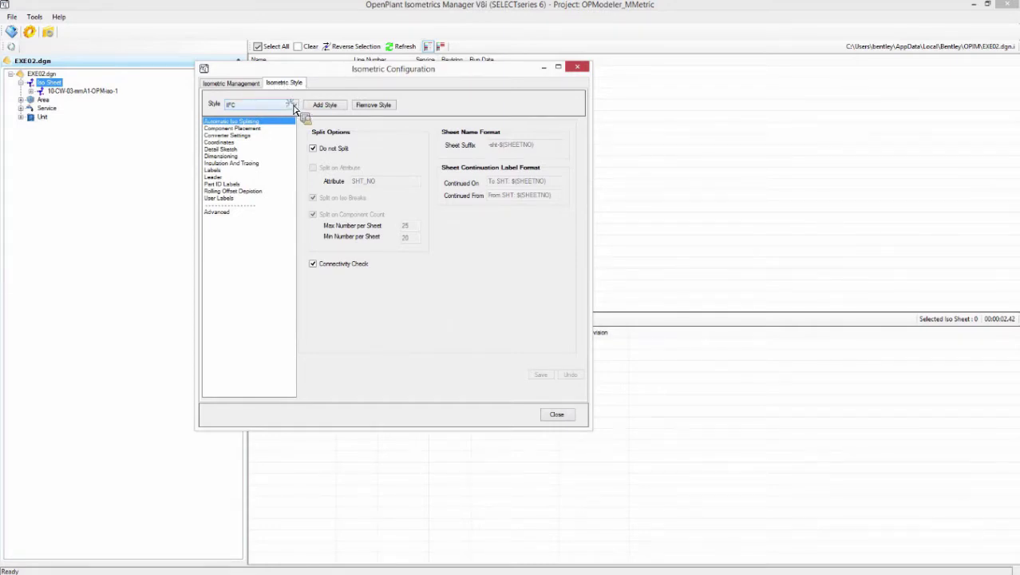
pyautogui.click(294, 106)
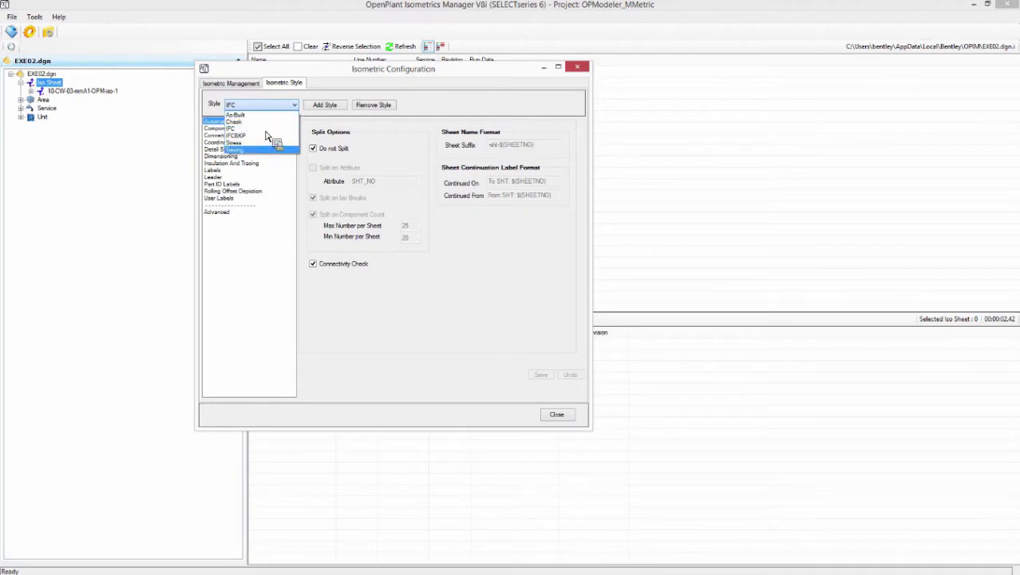
pyautogui.click(321, 99)
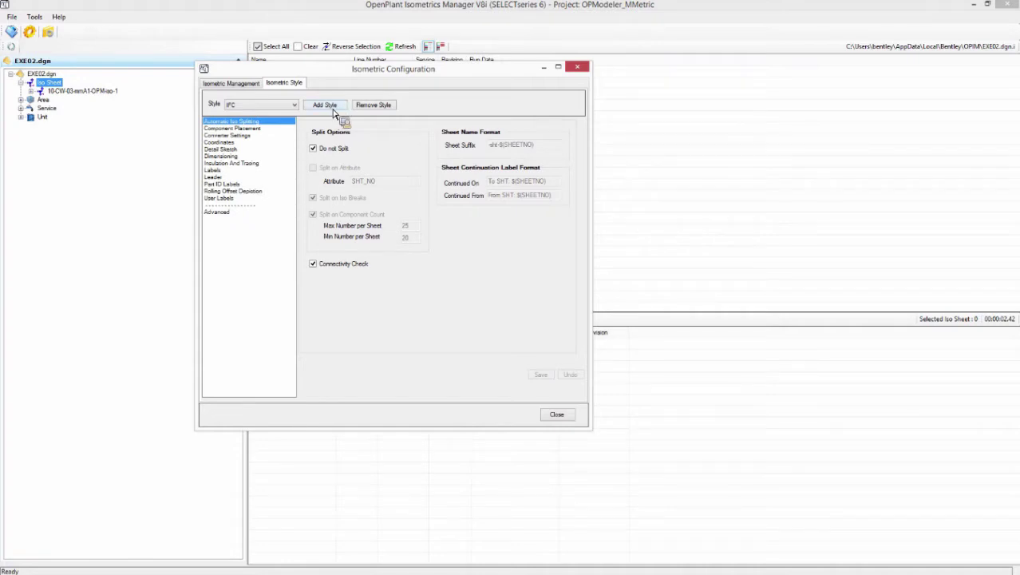
pyautogui.click(327, 104)
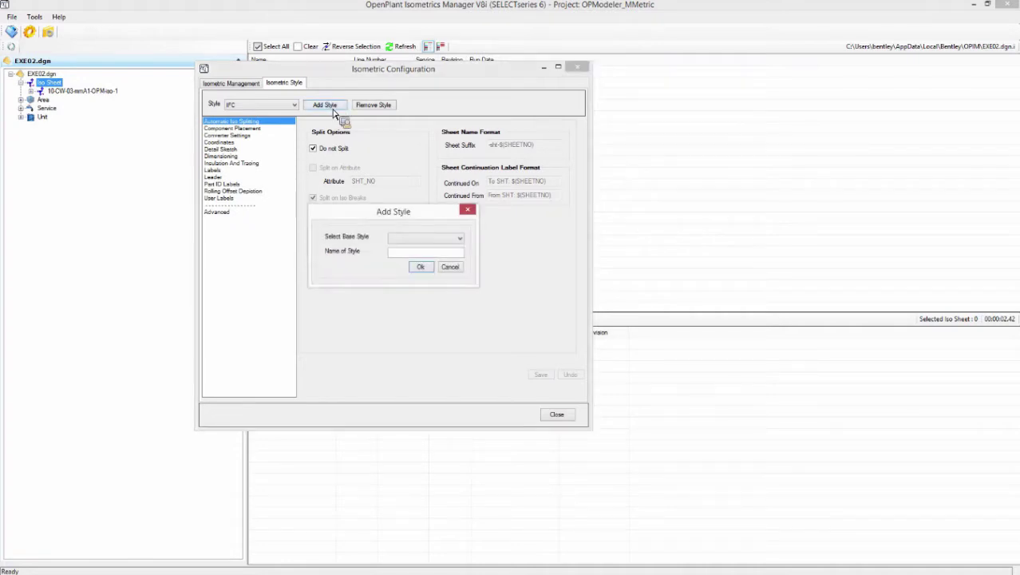
pyautogui.click(444, 240)
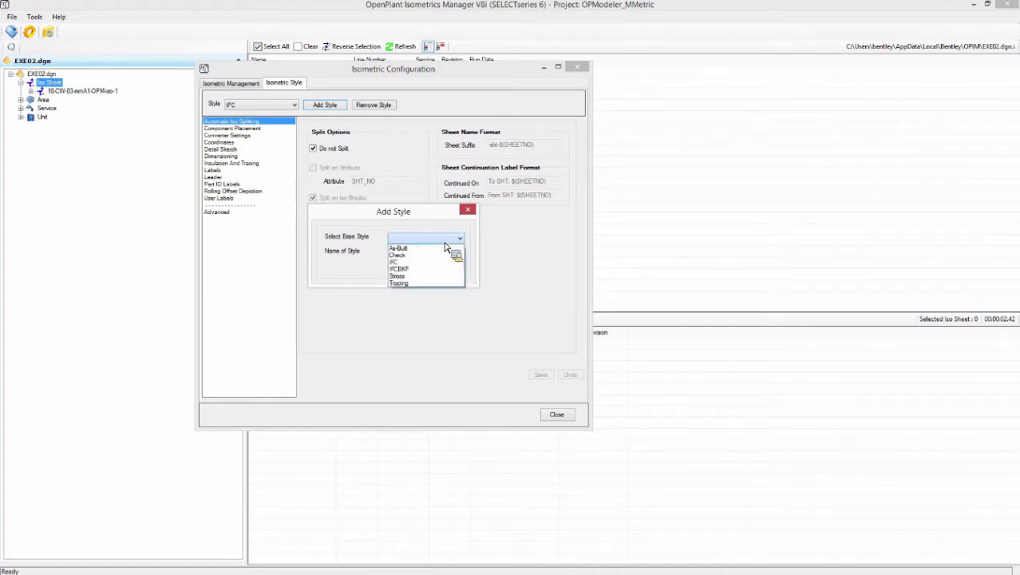
pyautogui.click(411, 262)
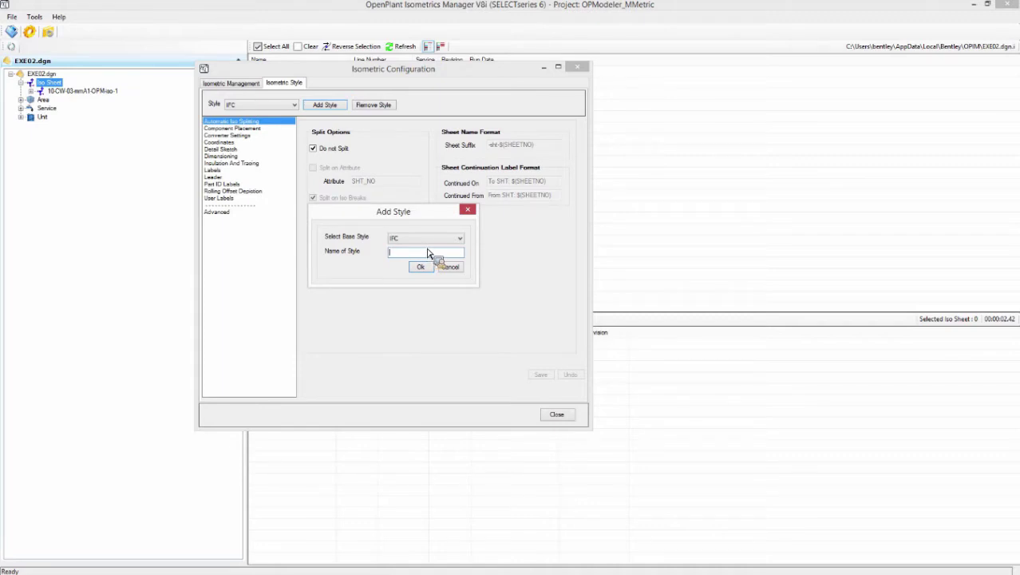
pyautogui.write('MEUESTILOISO')
pyautogui.click(421, 268)
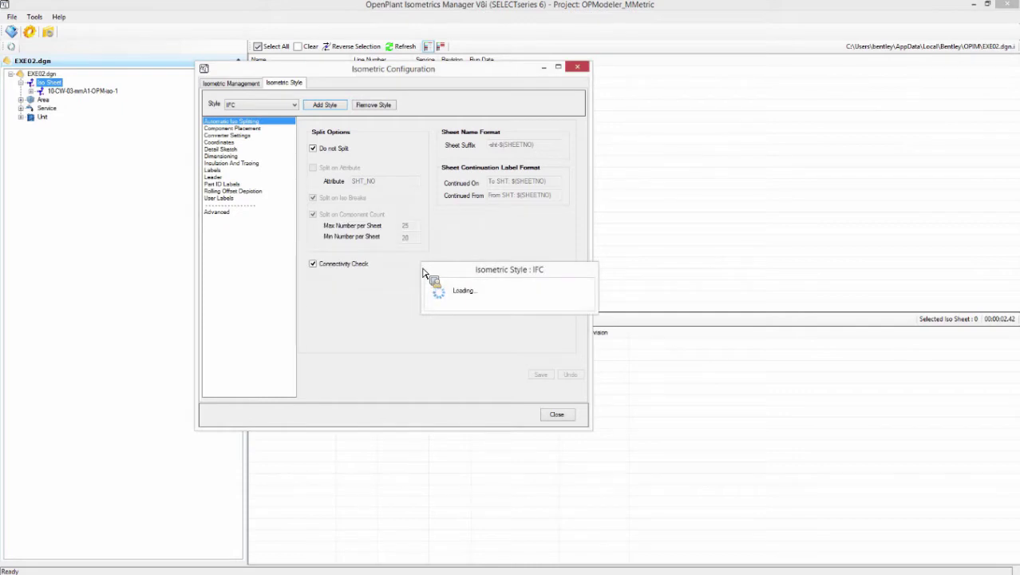
# Select the MEUESTILOISO style and look through its component placement, converter, coordinate, detail sketch, and insulation and tracing settings.
pyautogui.click(288, 105)
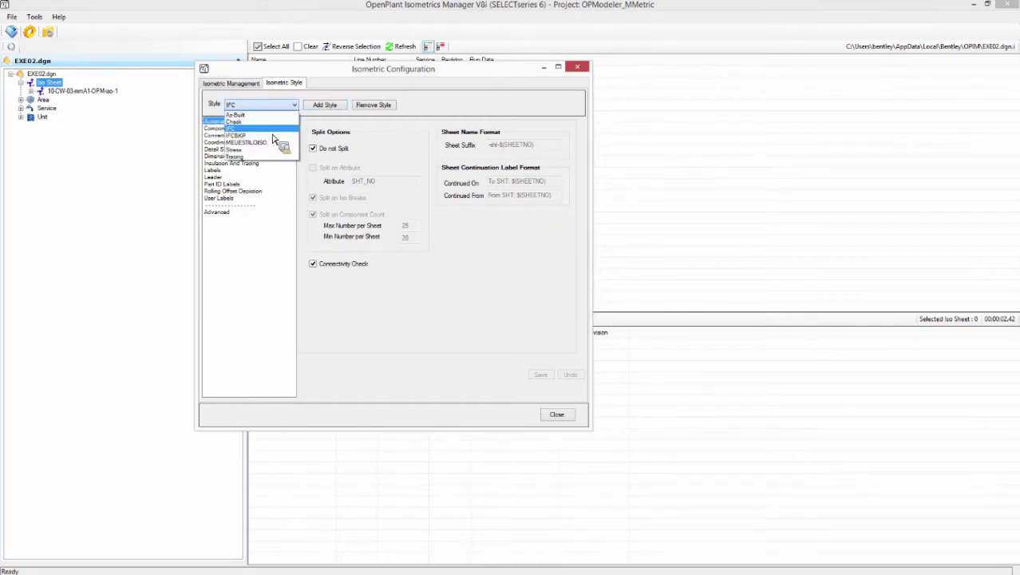
pyautogui.click(271, 142)
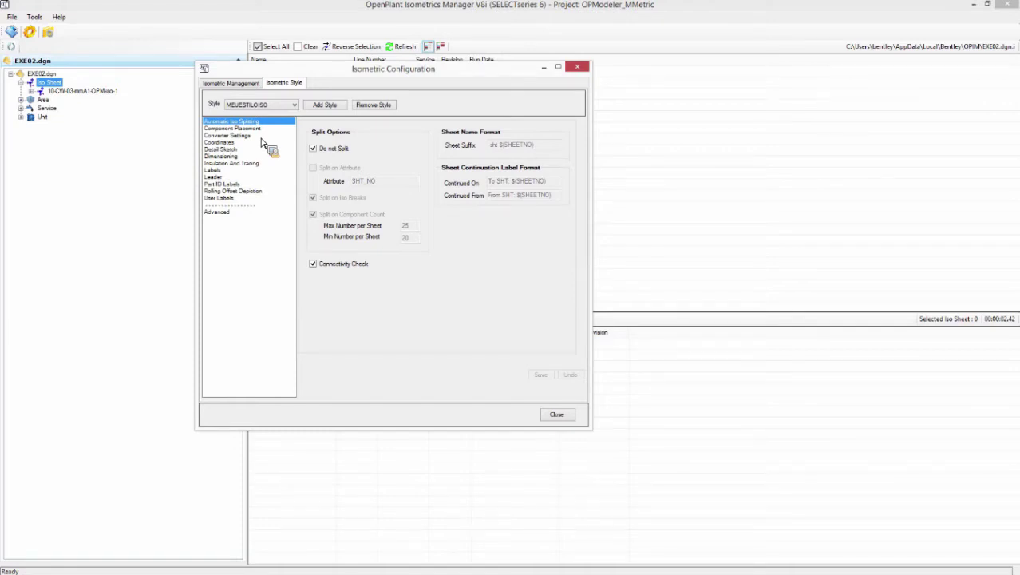
pyautogui.click(249, 128)
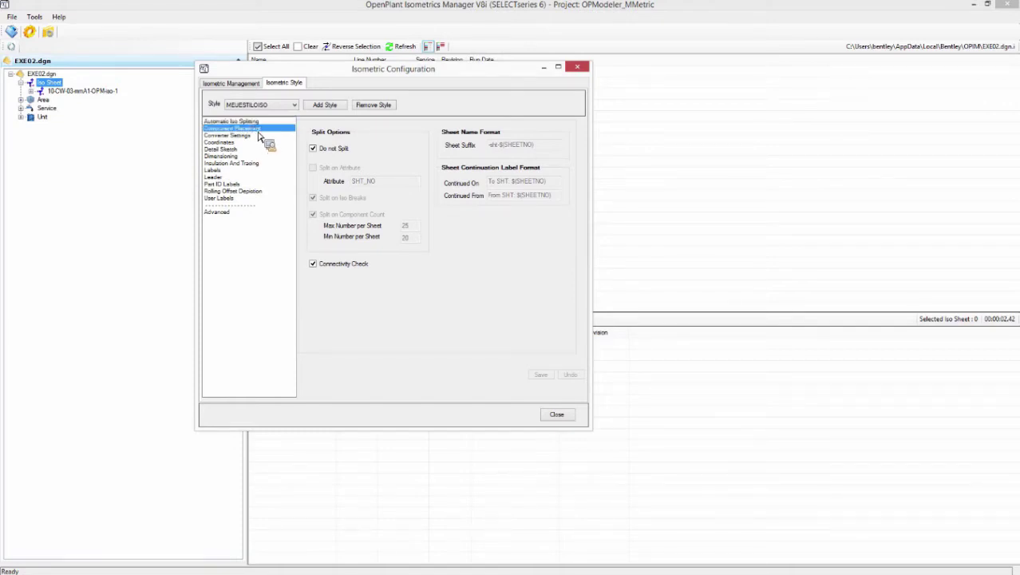
pyautogui.click(242, 136)
pyautogui.click(234, 143)
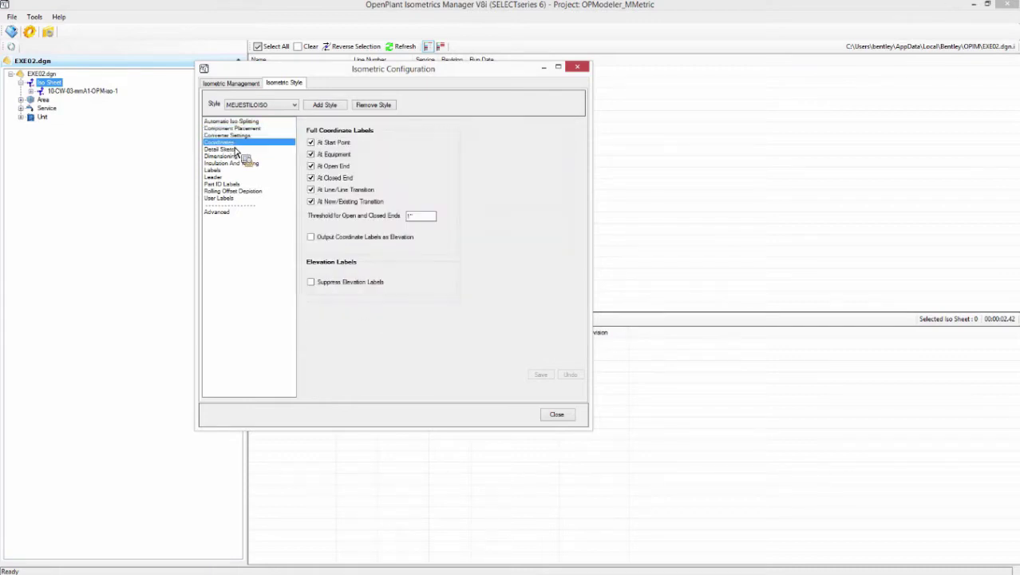
pyautogui.click(232, 150)
pyautogui.click(237, 163)
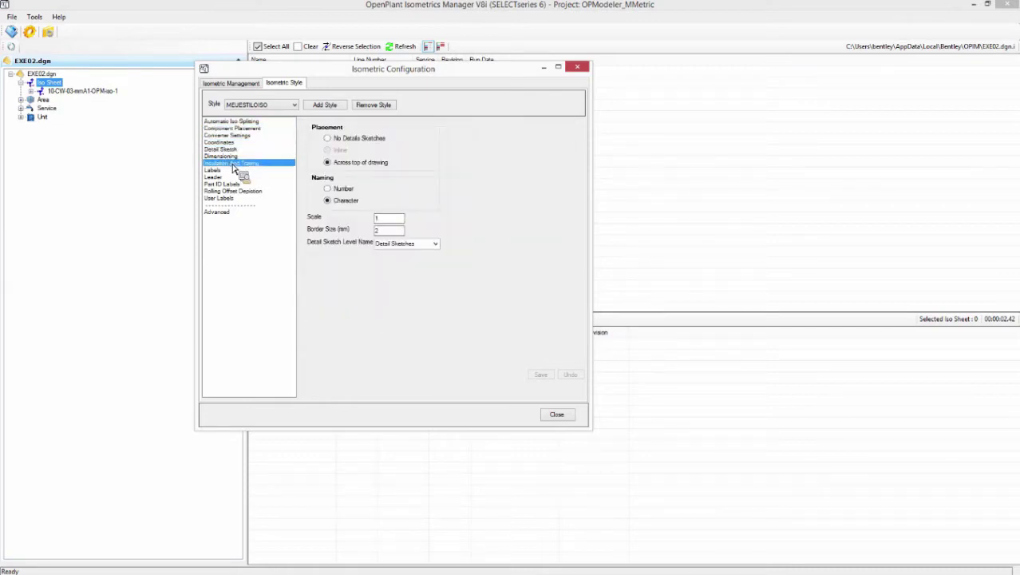
pyautogui.hotkey('alt', 'Tab')
pyautogui.hotkey('alt', 'Tab')
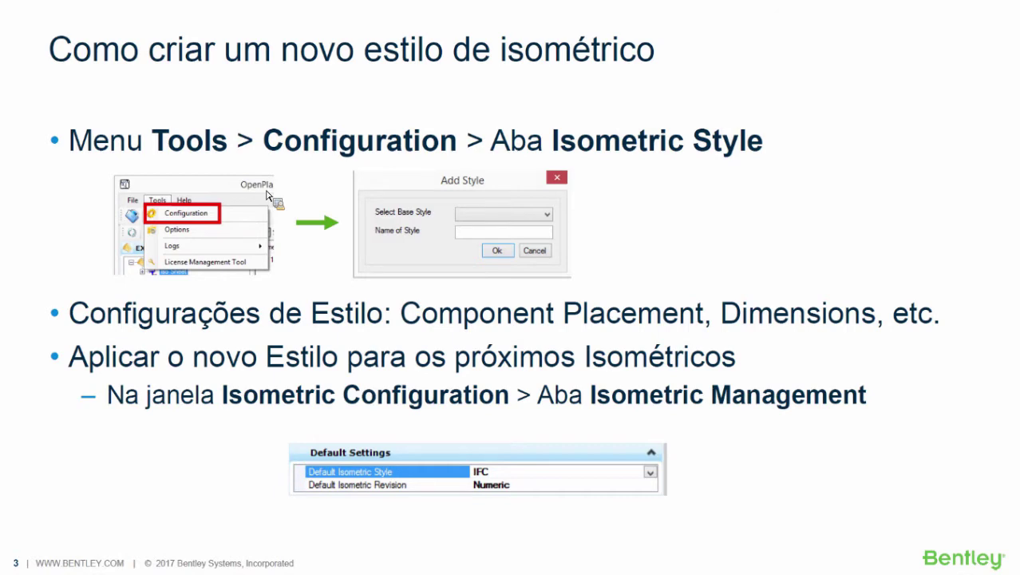
pyautogui.hotkey('alt', 'Tab')
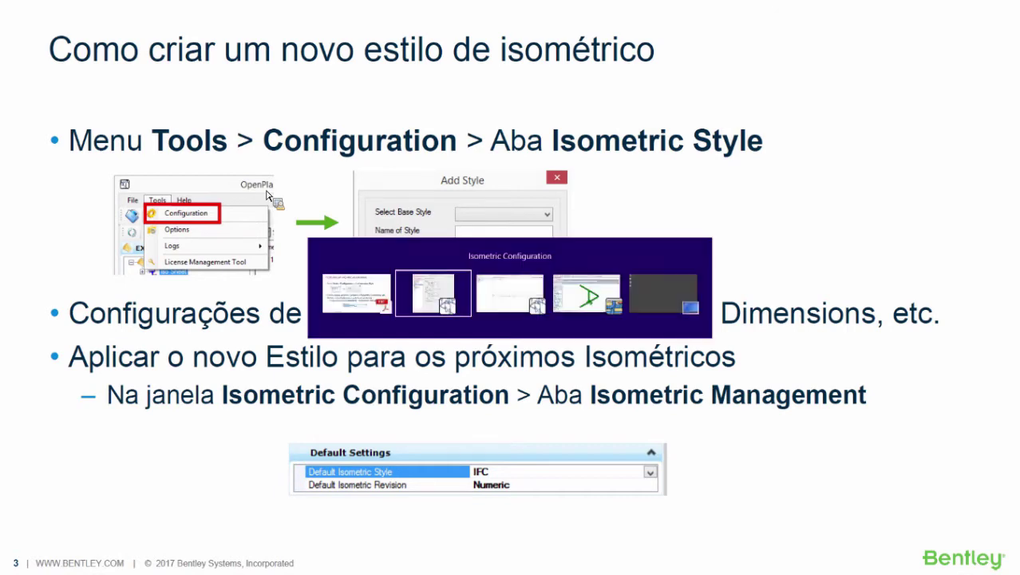
pyautogui.hotkey('alt', 'Tab')
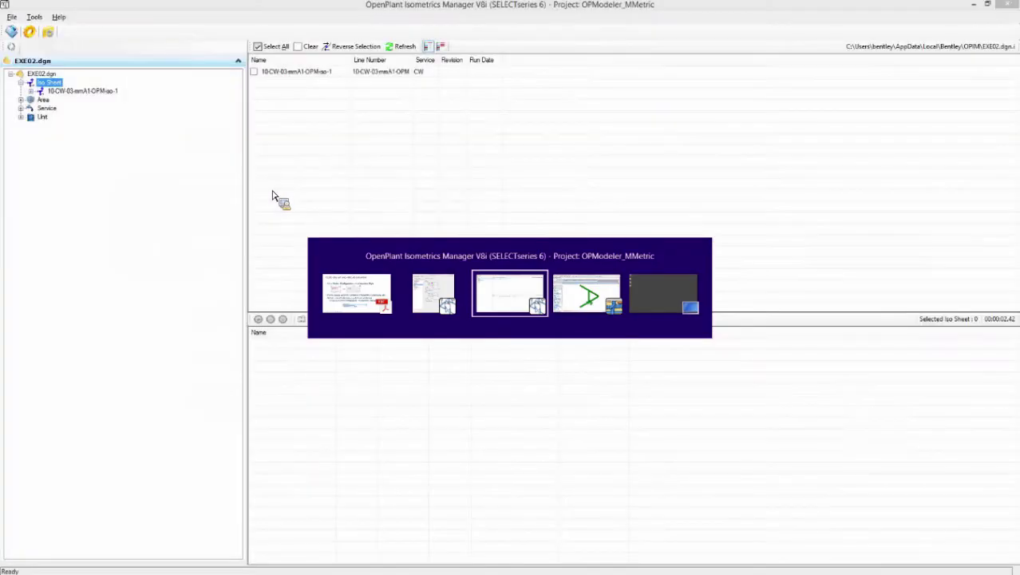
pyautogui.hotkey('alt', 'shift', 'Tab')
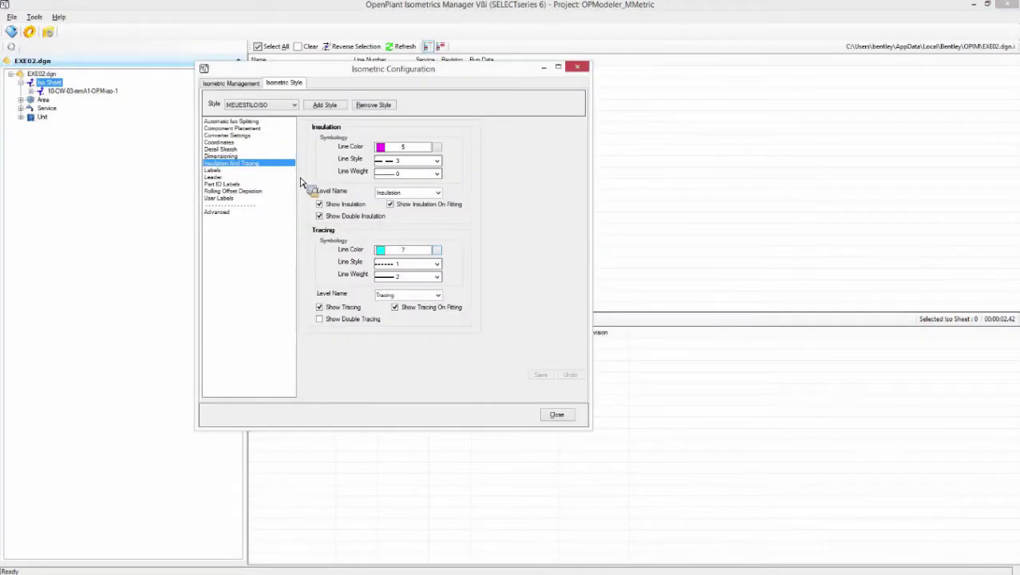
# Set the pipe symbology line color to red (3) in the style's Component Placement settings and save the change.
pyautogui.click(249, 129)
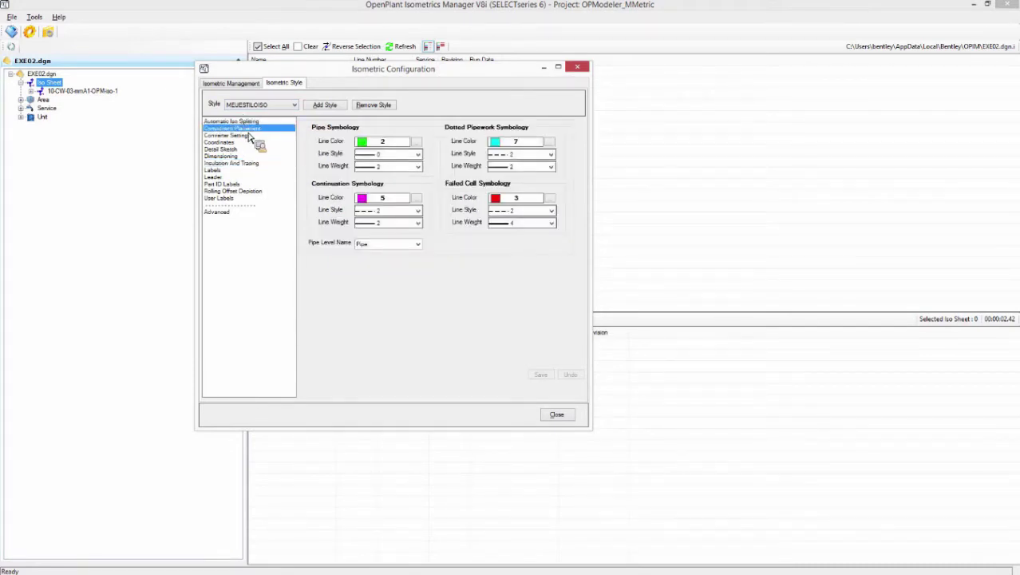
pyautogui.moveTo(329, 75); pyautogui.dragTo(437, 105)
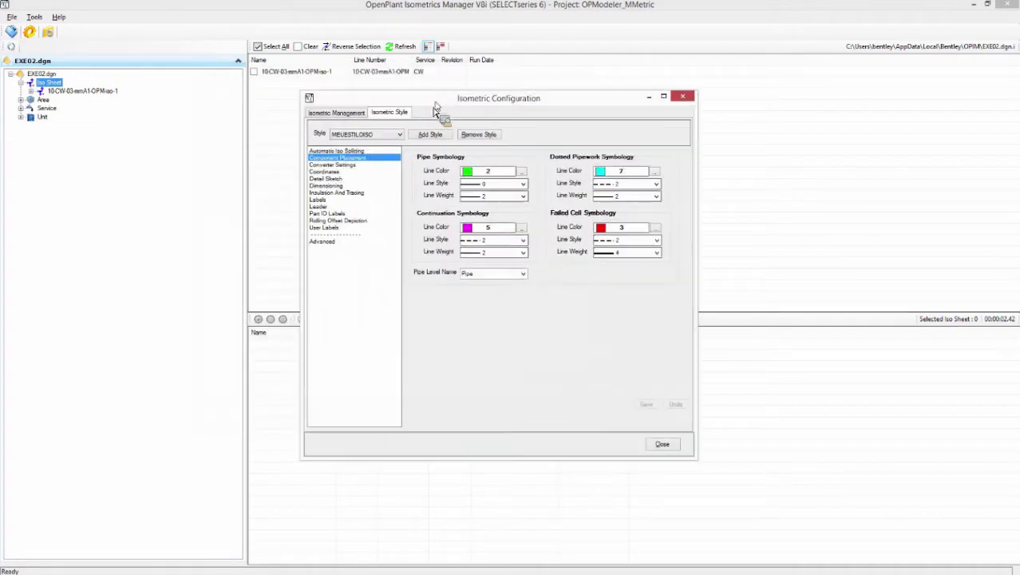
pyautogui.click(523, 173)
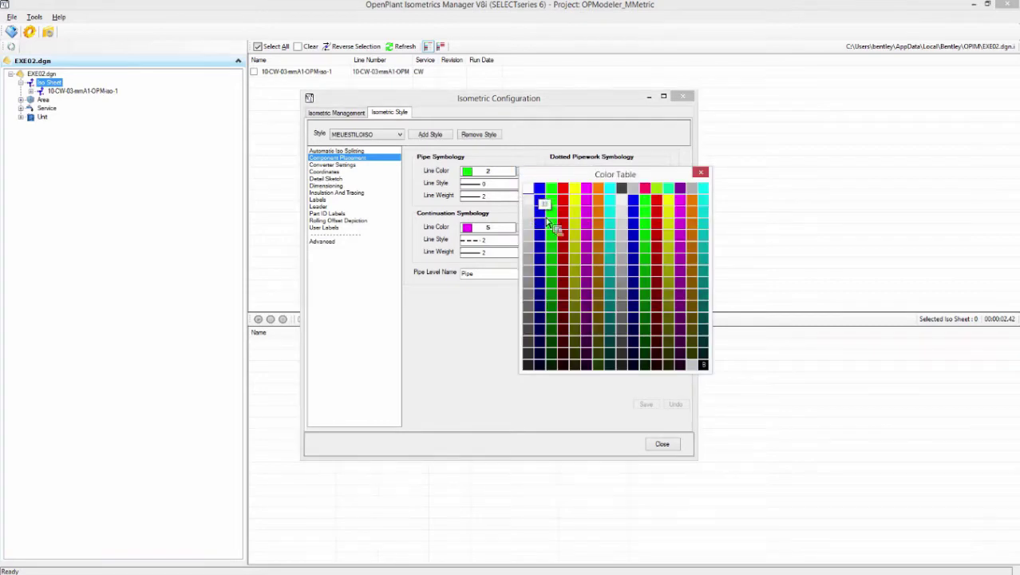
pyautogui.click(564, 188)
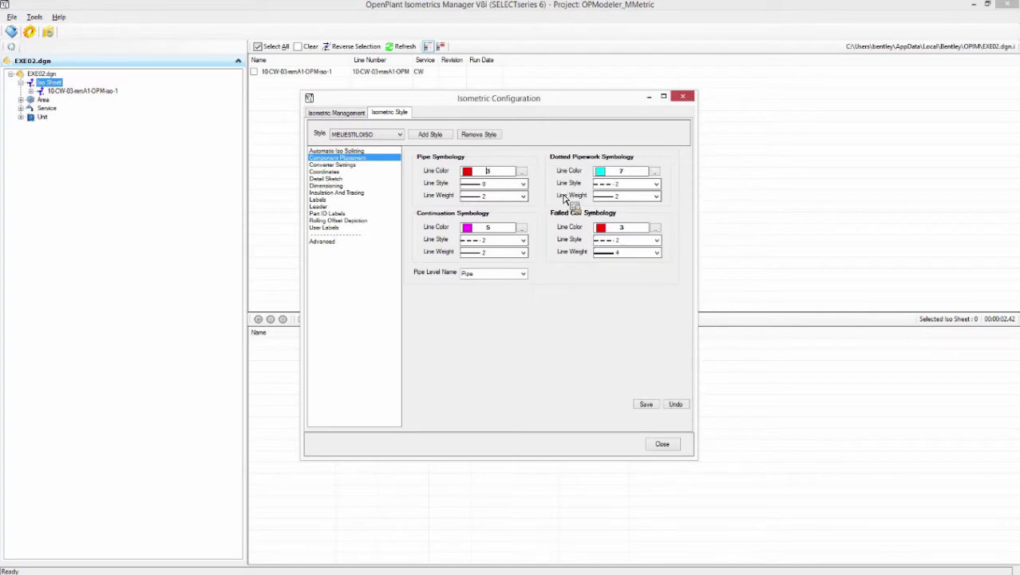
pyautogui.click(524, 184)
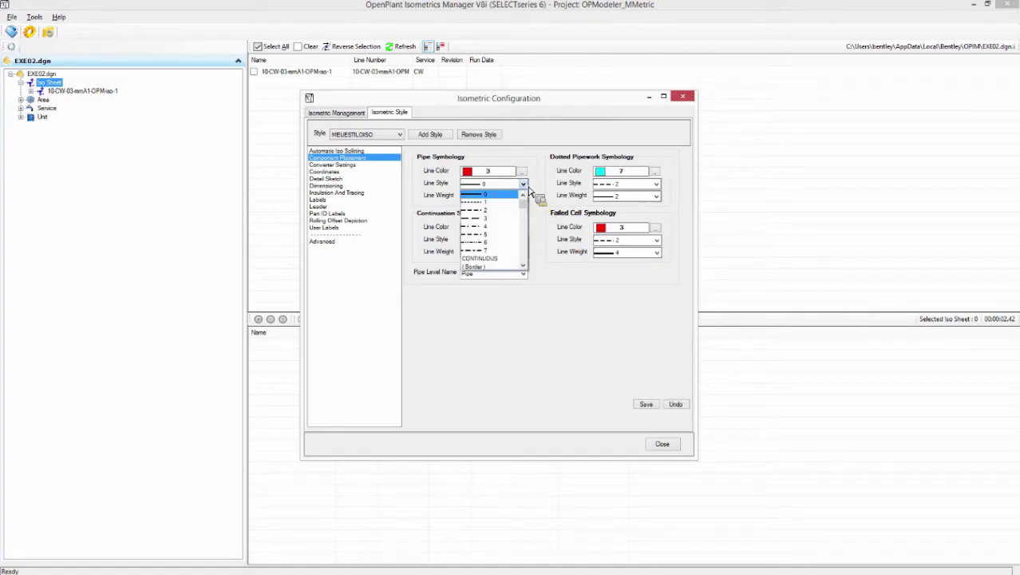
pyautogui.click(533, 192)
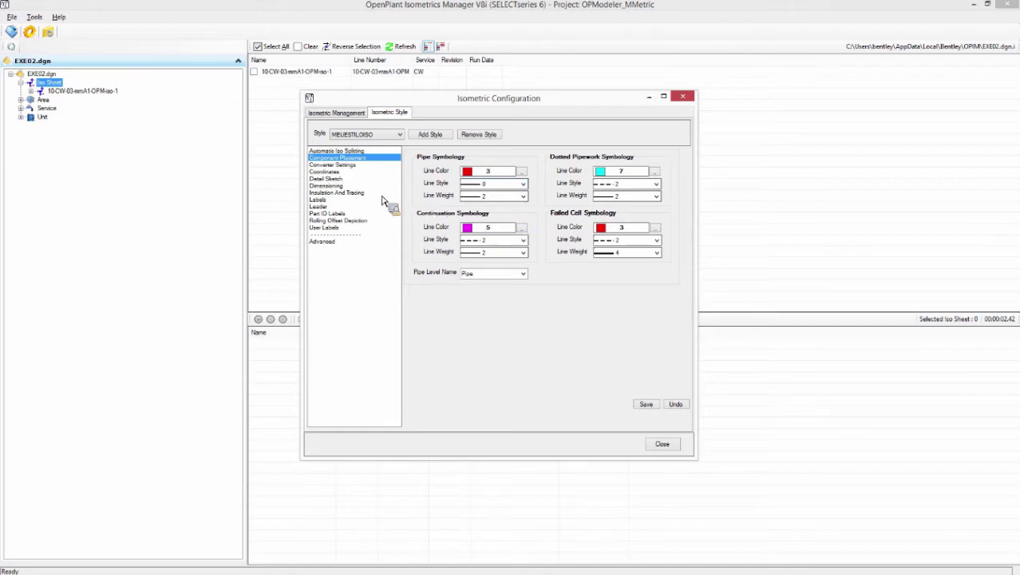
pyautogui.click(331, 184)
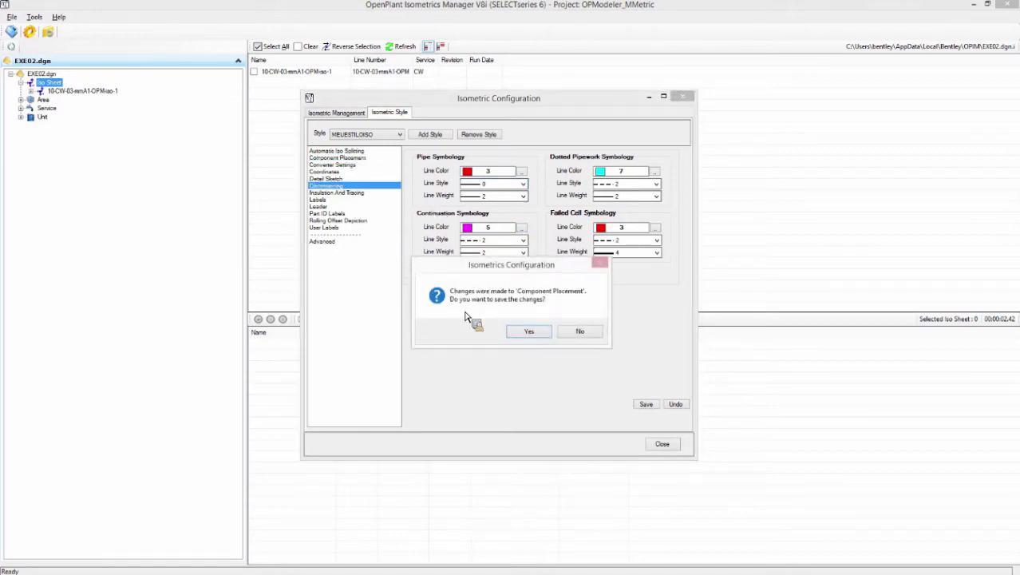
pyautogui.click(527, 332)
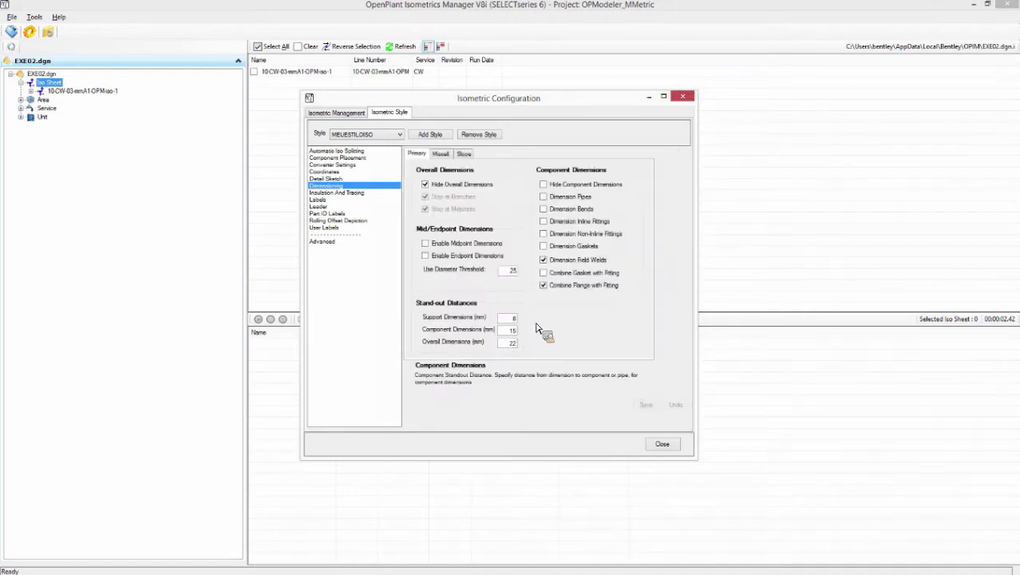
# Enable Dimension Bends and Dimension Gaskets in the style's Dimensioning settings, save them and close the configuration.
pyautogui.click(544, 208)
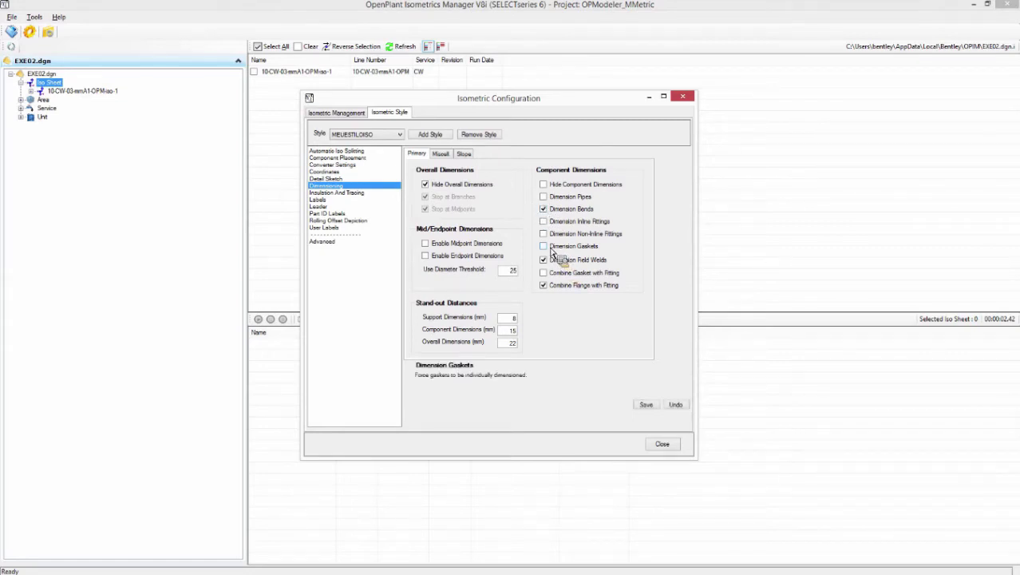
pyautogui.click(550, 247)
pyautogui.click(648, 408)
pyautogui.click(673, 450)
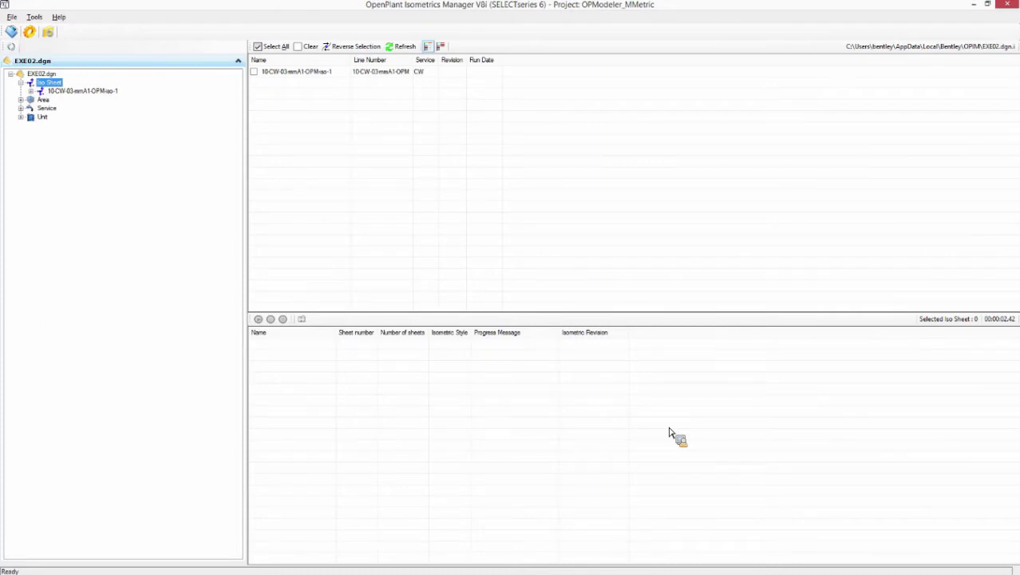
pyautogui.hotkey('alt', 'Tab')
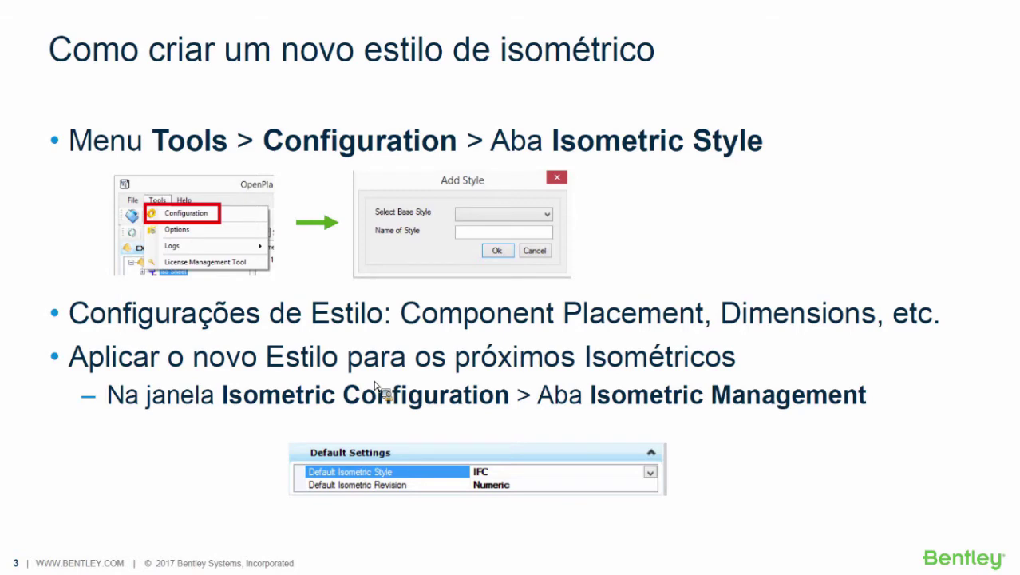
pyautogui.hotkey('alt', 'Tab')
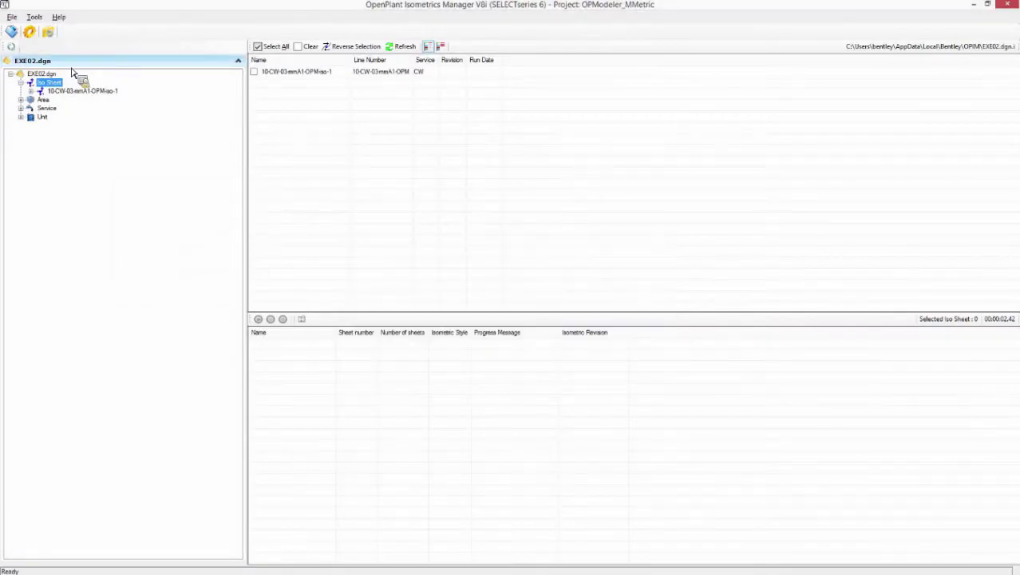
# Set the project's Default Isometric Style to MEUESTILOISO in the Isometric Management settings and save.
pyautogui.click(31, 32)
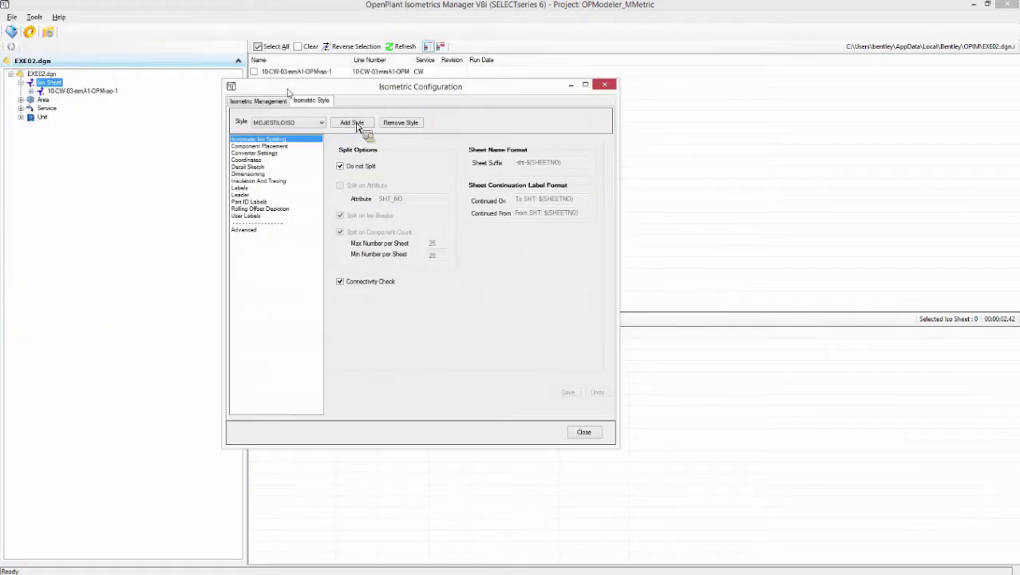
pyautogui.click(356, 121)
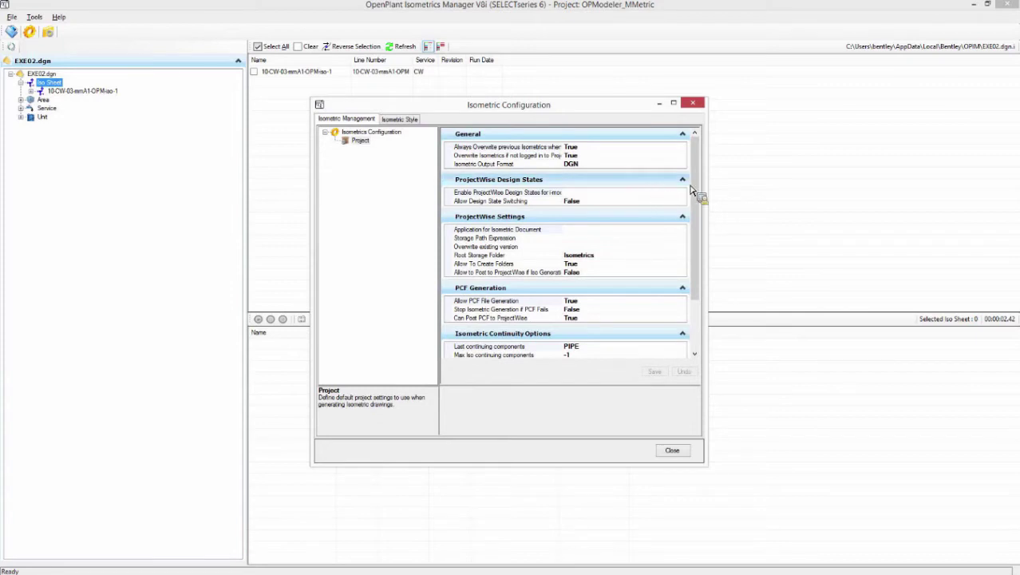
pyautogui.moveTo(696, 194); pyautogui.dragTo(702, 280)
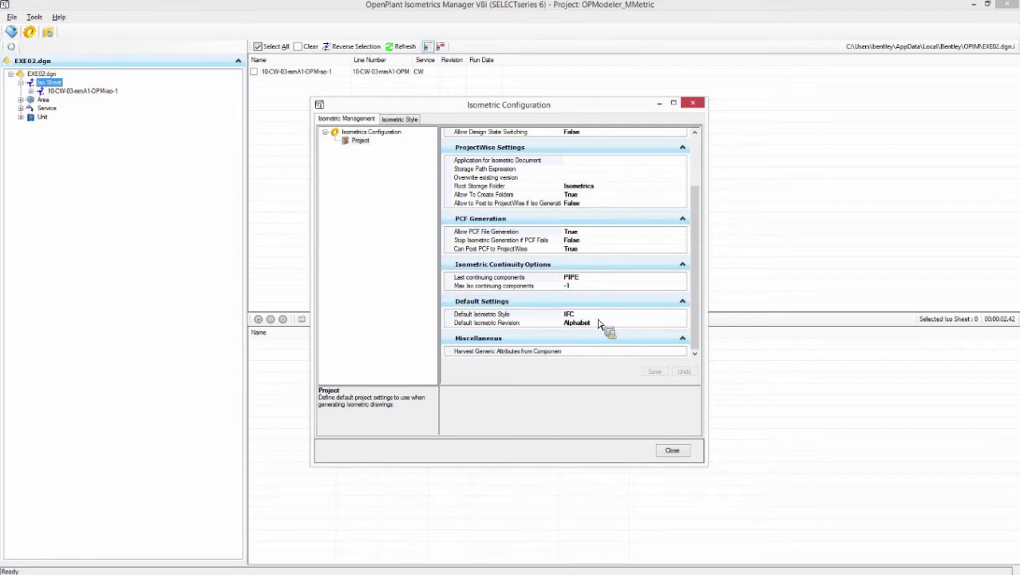
pyautogui.click(648, 316)
pyautogui.click(684, 316)
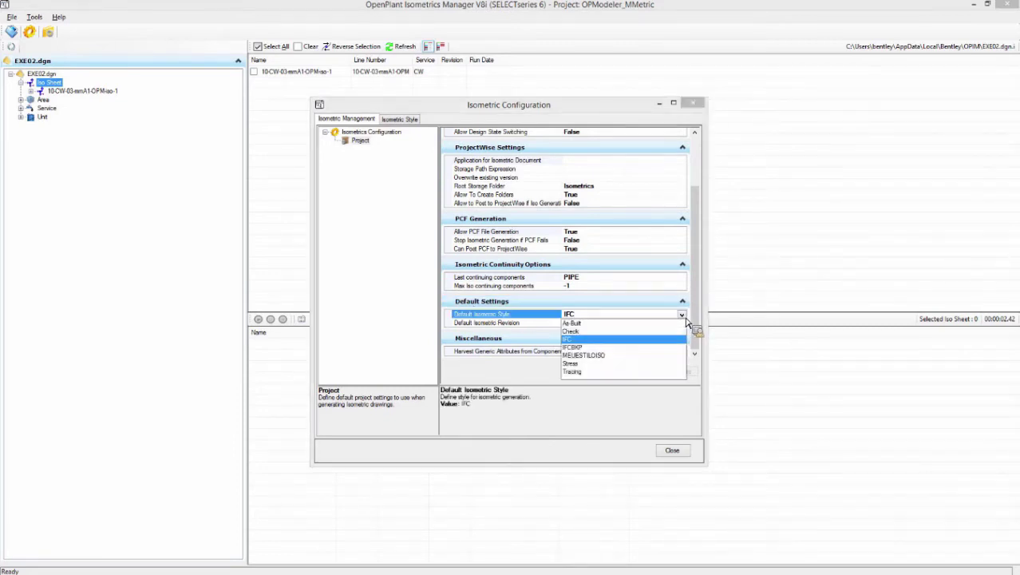
pyautogui.click(600, 357)
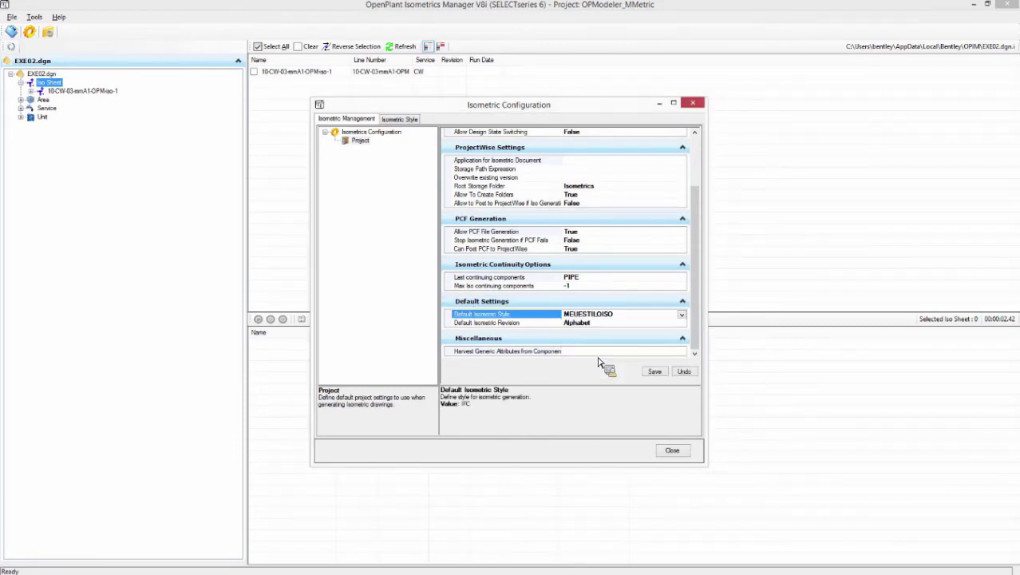
pyautogui.click(655, 372)
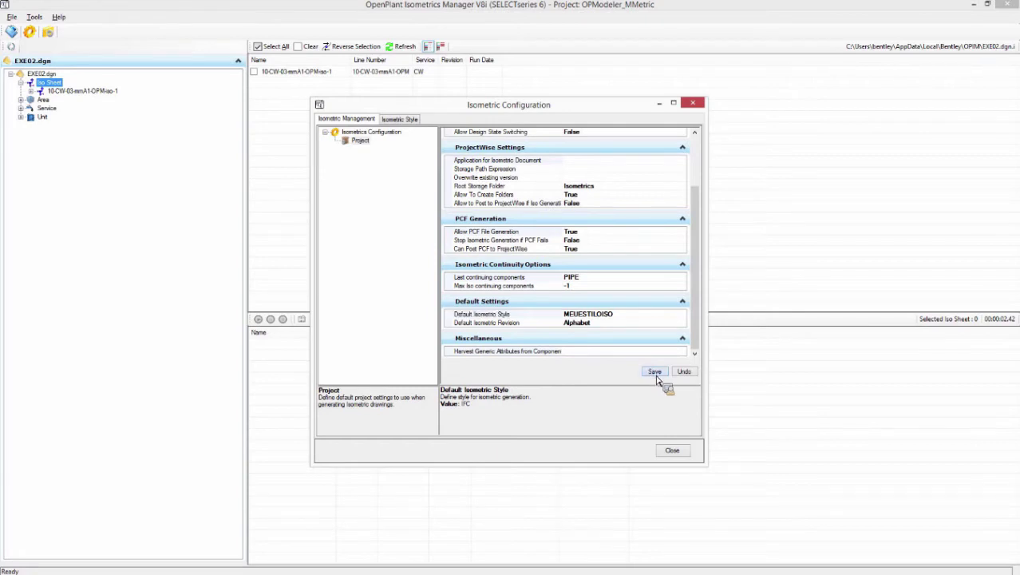
# Close the isometric configuration, switch to OpenPlant Modeler and examine the green piping model of EXE02.dgn from another angle.
pyautogui.click(672, 451)
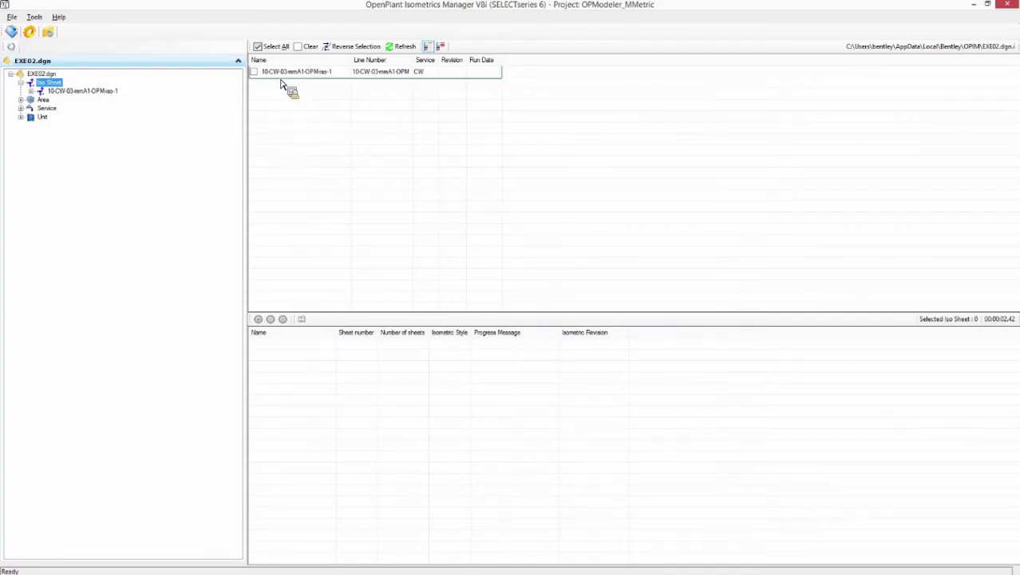
pyautogui.hotkey('alt', 'Tab')
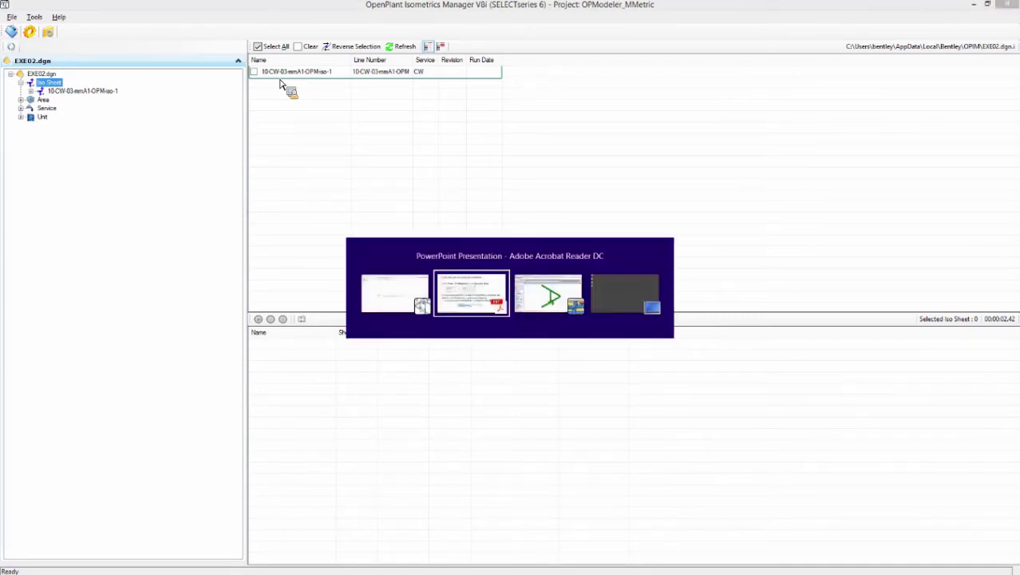
pyautogui.hotkey('alt', 'Tab')
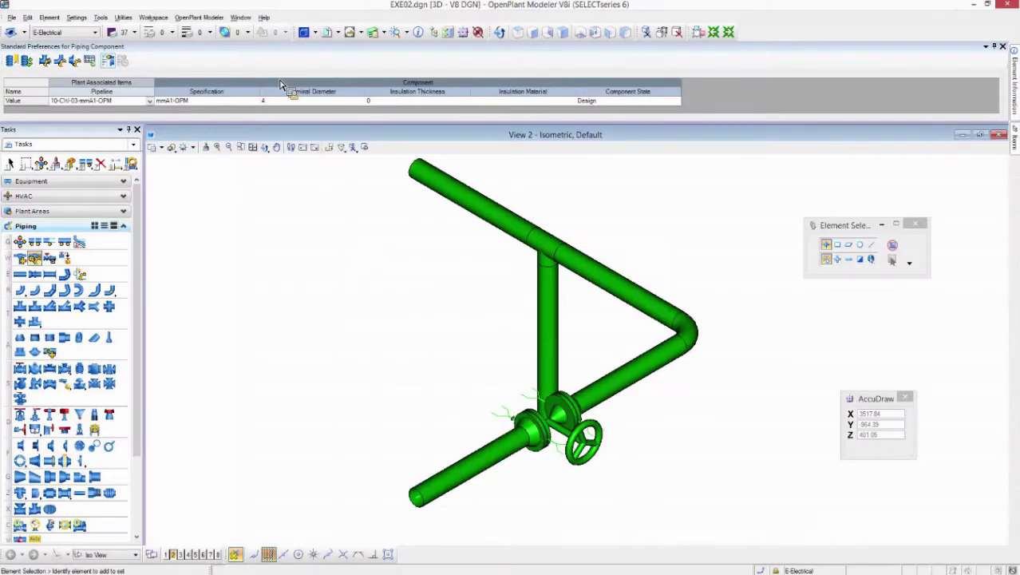
pyautogui.keyDown('shift'); pyautogui.moveTo(273, 285); pyautogui.dragTo(321, 278, button='middle'); pyautogui.keyUp('shift')
pyautogui.rightClick(321, 278)
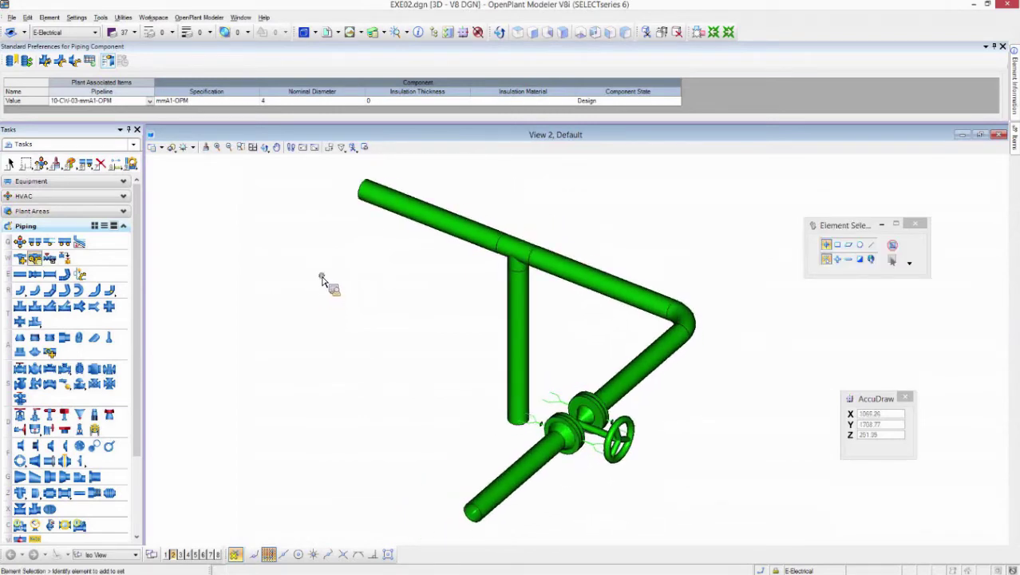
# Switch to OpenPlant Isometrics Manager and queue 10-CW-03-mmA1-OPM-iso-1, replacing its IFC entry with one using MEUESTILOISO.
pyautogui.hotkey('alt', 'Tab')
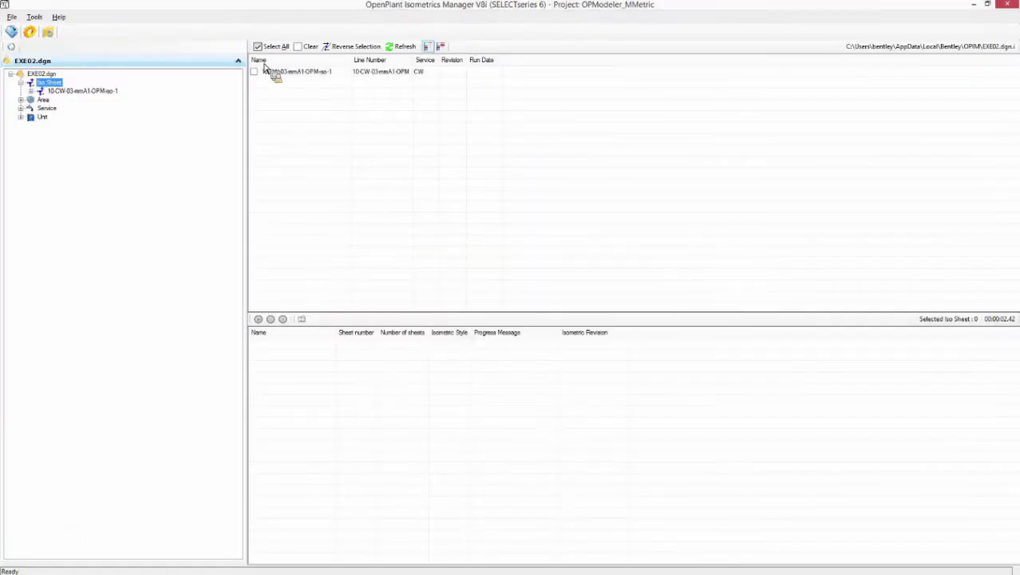
pyautogui.click(256, 72)
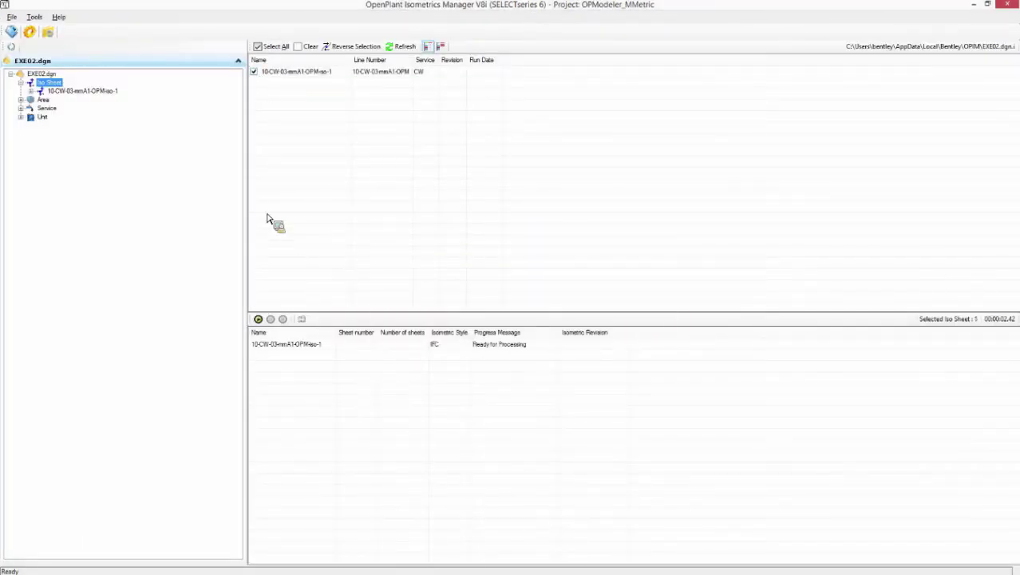
pyautogui.rightClick(283, 344)
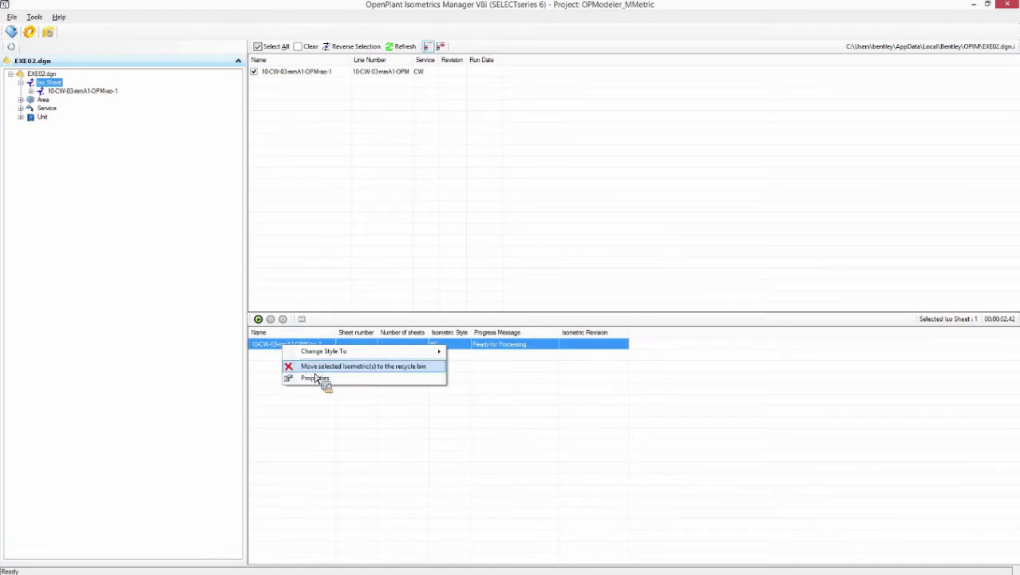
pyautogui.click(326, 367)
pyautogui.click(272, 46)
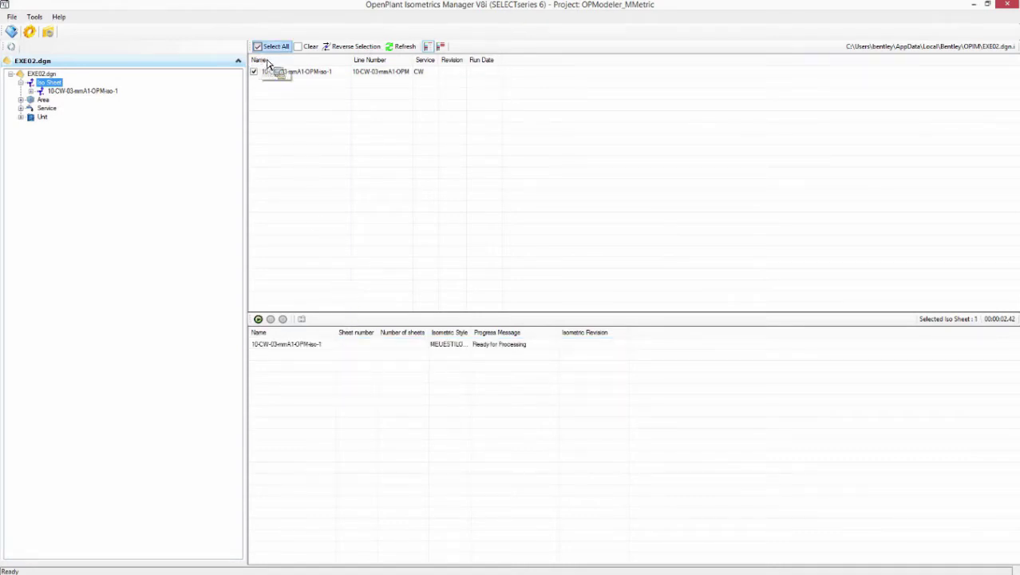
pyautogui.moveTo(472, 341); pyautogui.dragTo(520, 346)
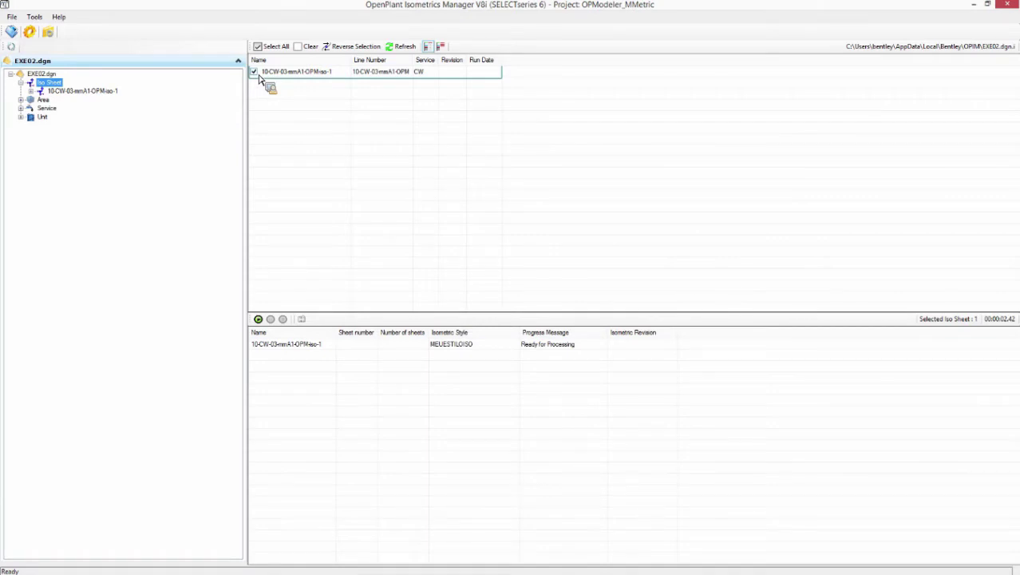
# Generate the queued 10-CW-03-mmA1-OPM-iso-1 isometric and show the resulting drawing.
pyautogui.click(312, 352)
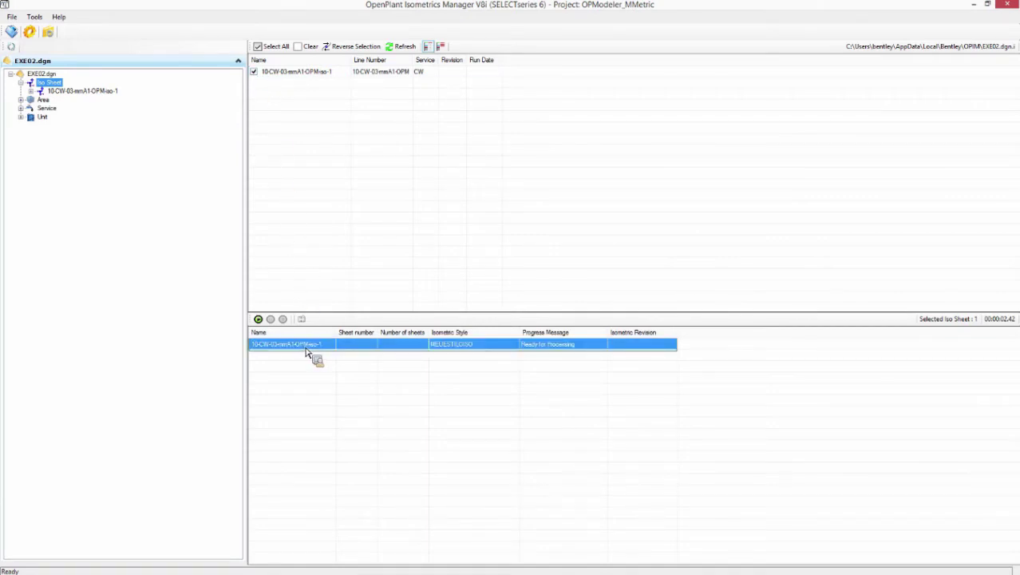
pyautogui.moveTo(305, 352); pyautogui.dragTo(272, 327)
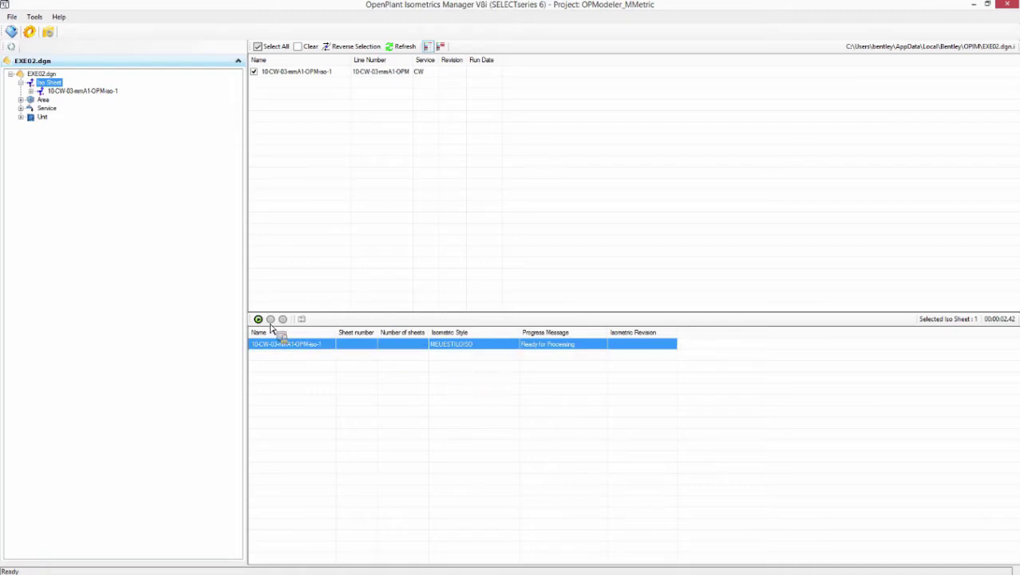
pyautogui.click(259, 320)
pyautogui.rightClick(314, 347)
pyautogui.click(317, 351)
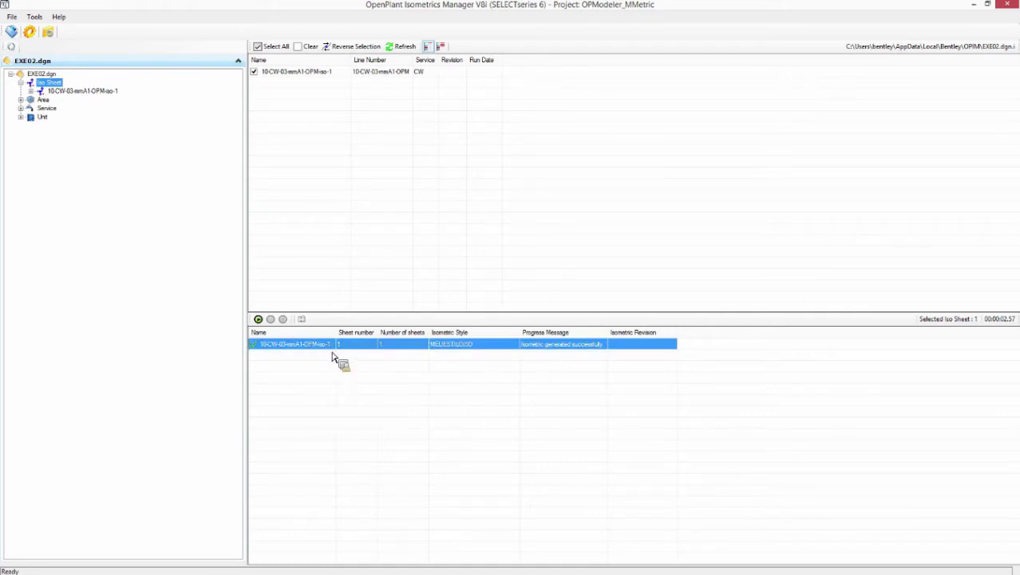
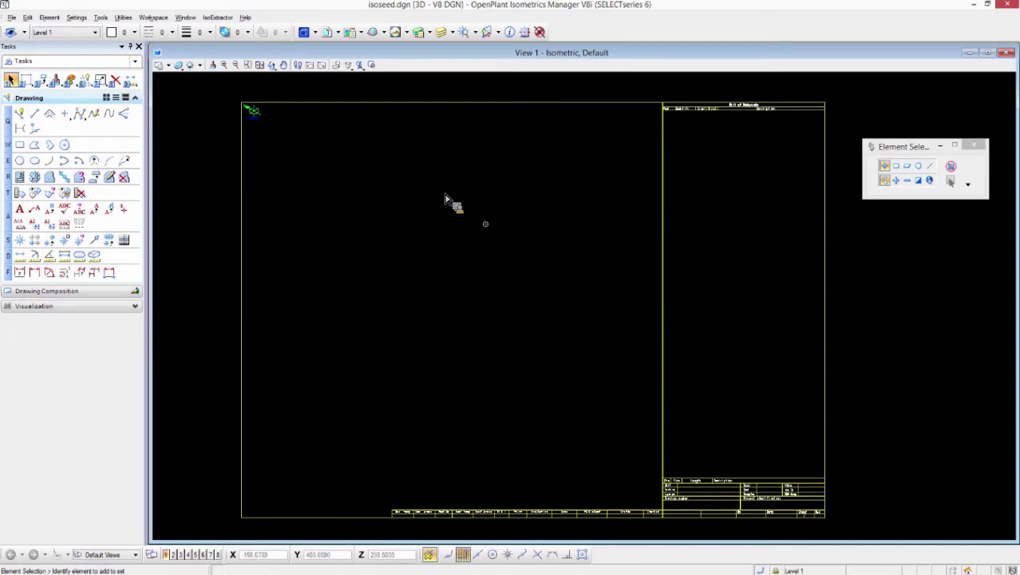
# Set the color of the seed file's outer border and vertical divider line to red (3), and close the file and the configuration.
pyautogui.click(414, 198)
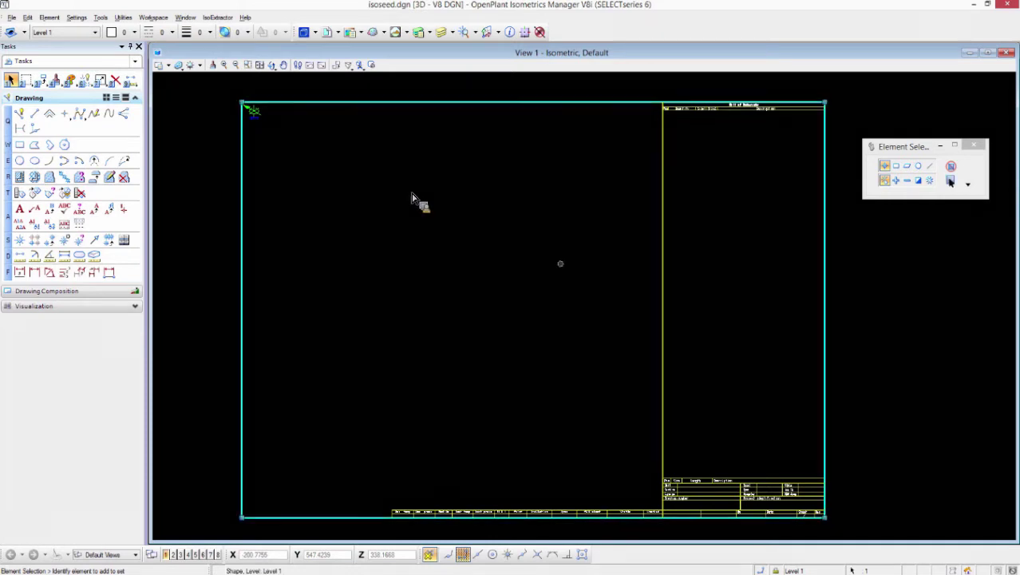
pyautogui.click(630, 263)
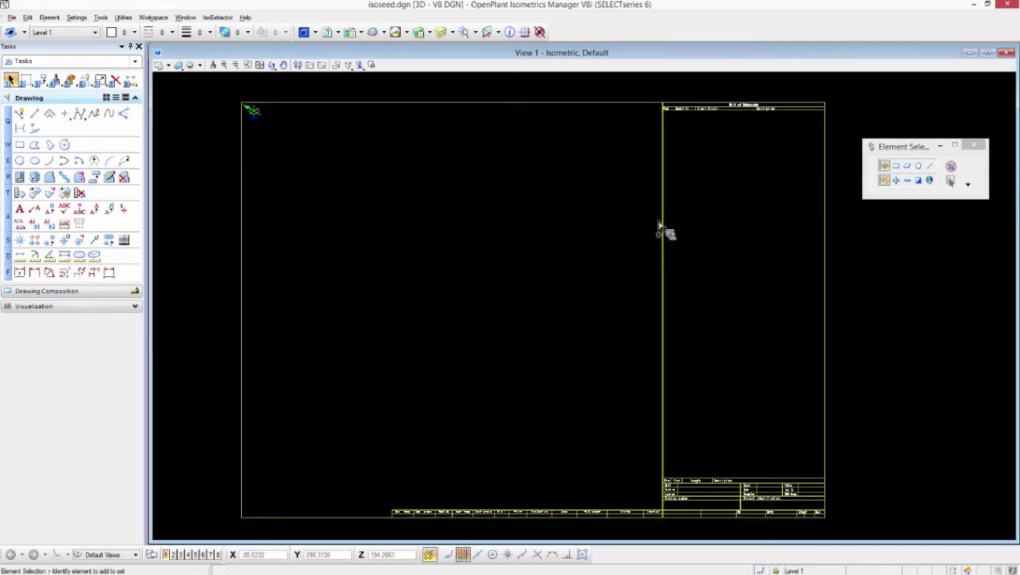
pyautogui.click(635, 115)
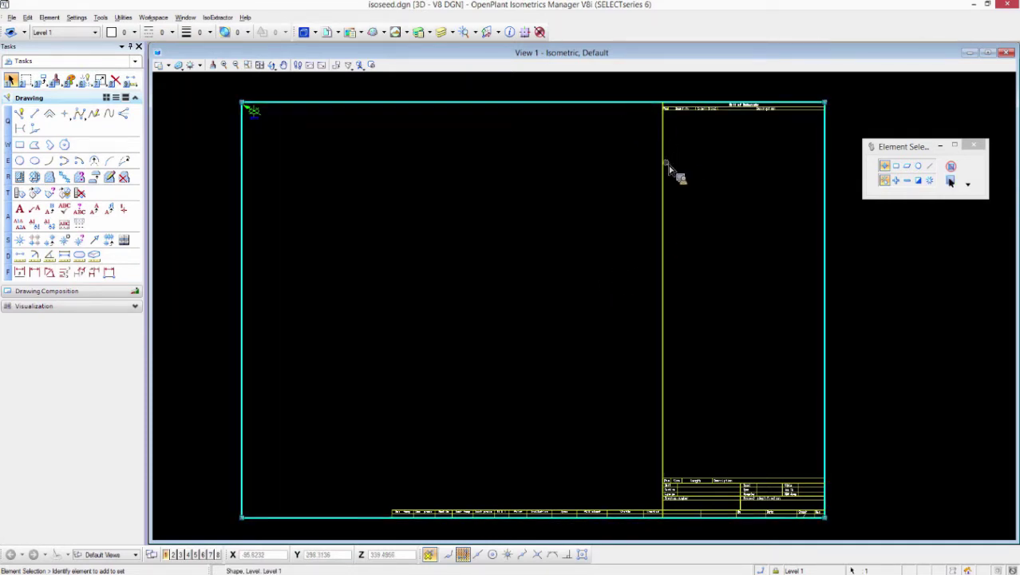
pyautogui.click(128, 32)
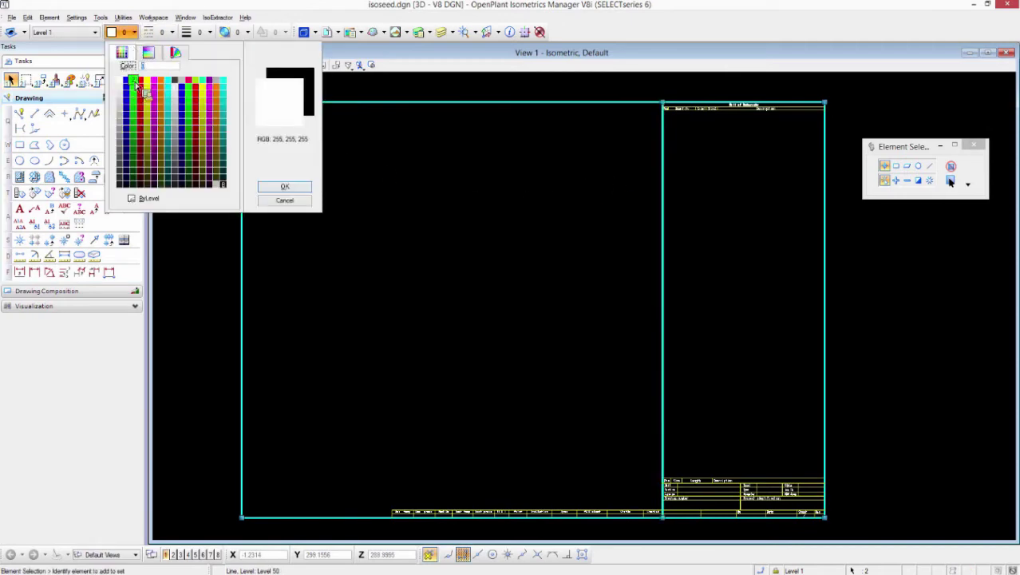
pyautogui.click(143, 81)
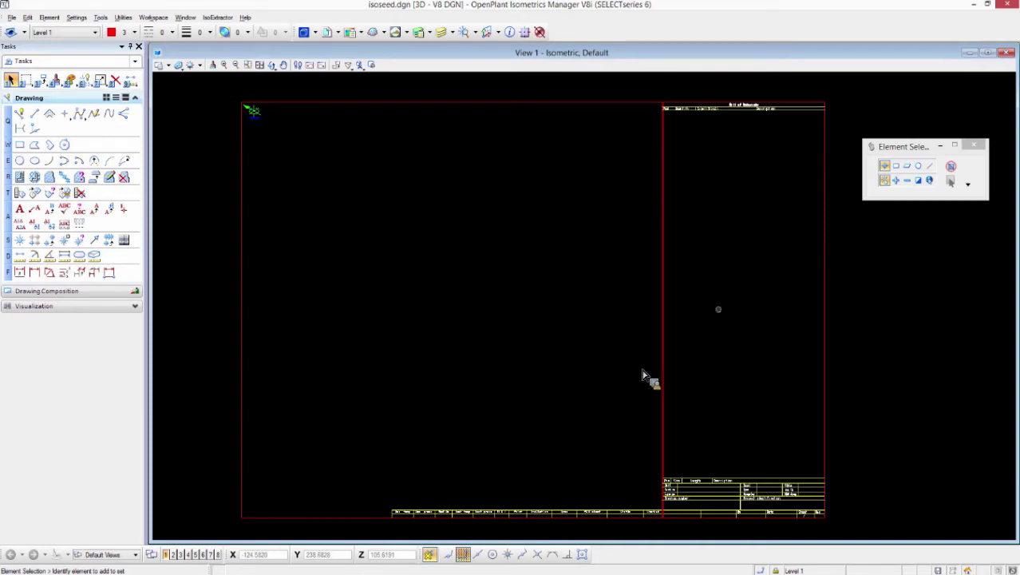
pyautogui.click(1011, 4)
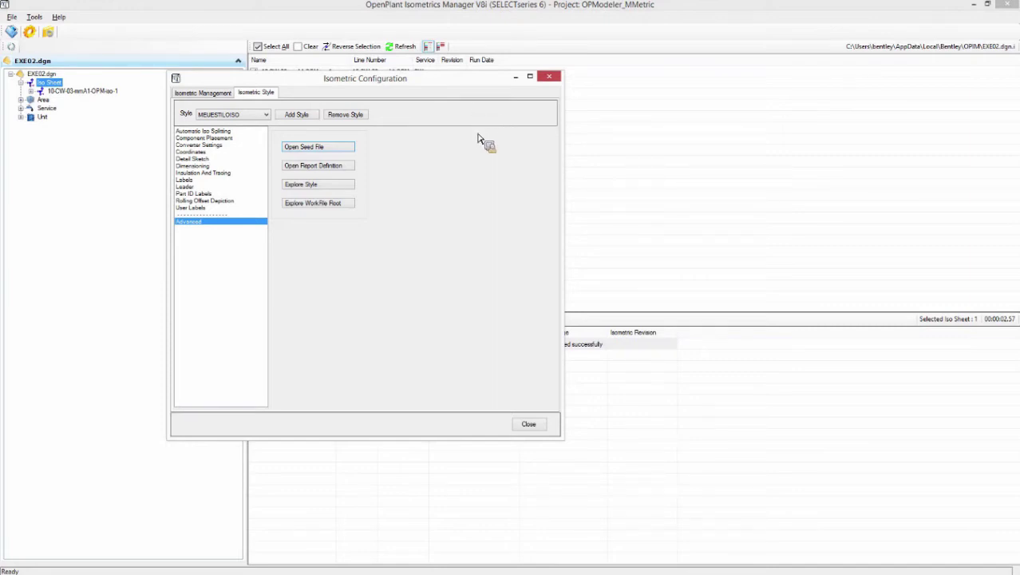
pyautogui.click(529, 424)
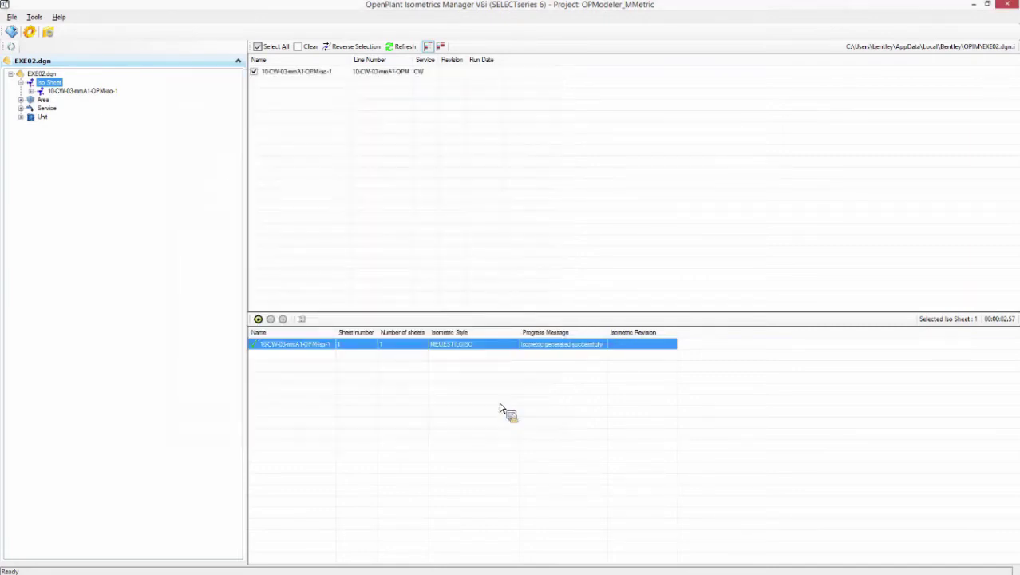
# Regenerate the 10-CW-03-mmA1-OPM-iso-1 isometric without skipping it, and review the drawing before closing it.
pyautogui.rightClick(296, 352)
pyautogui.click(259, 320)
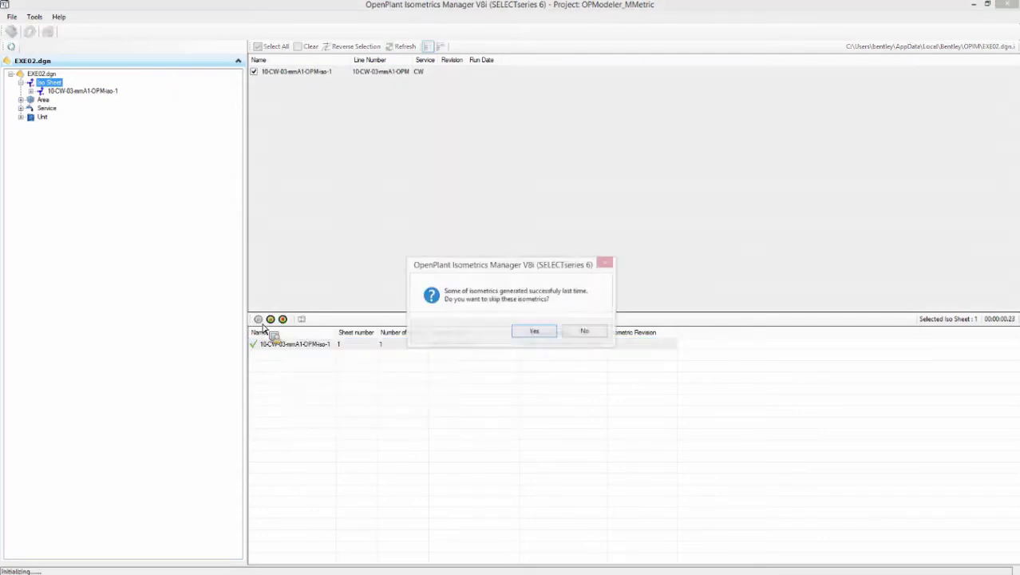
pyautogui.click(589, 334)
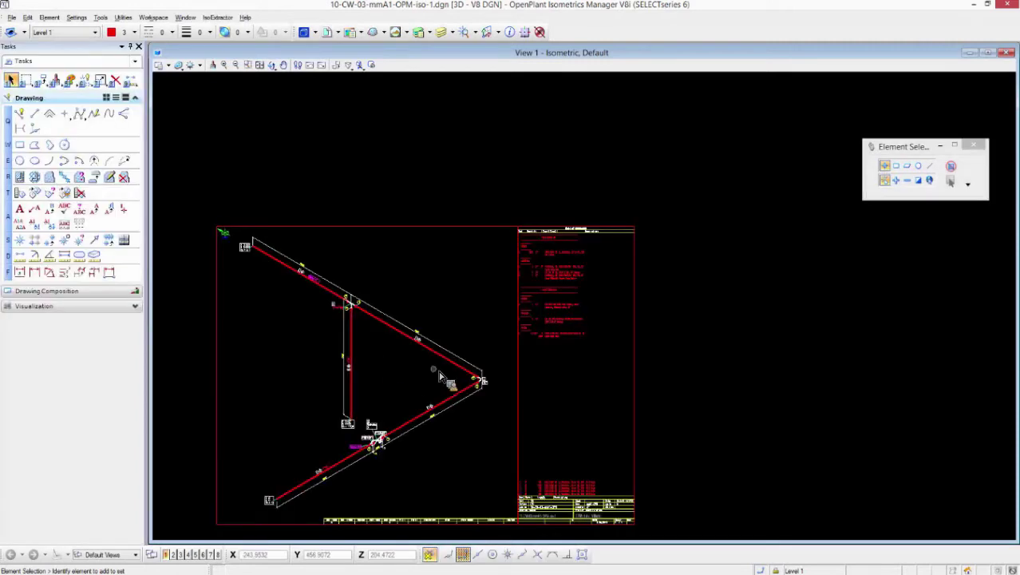
pyautogui.moveTo(466, 329); pyautogui.dragTo(576, 274, button='middle')
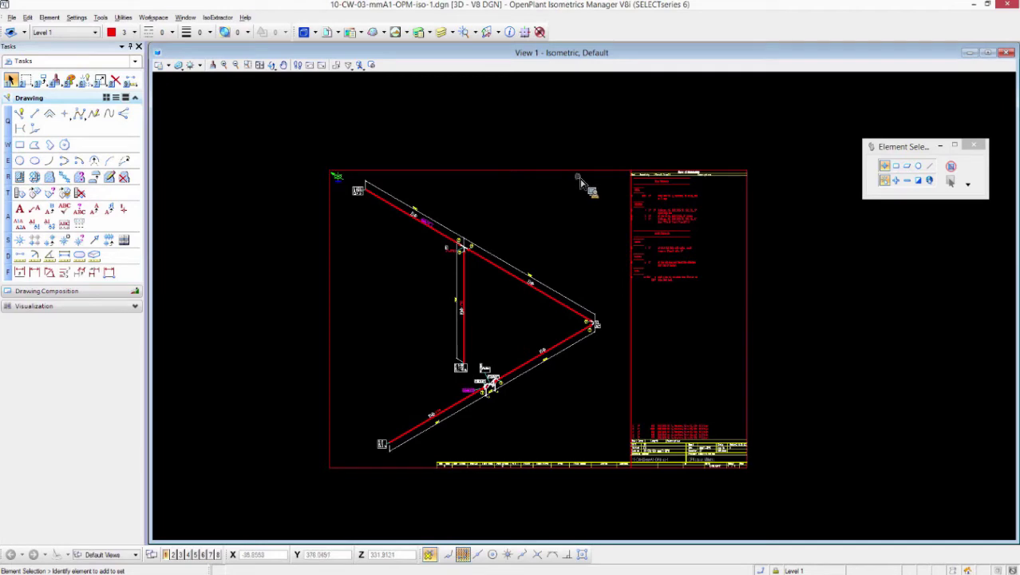
pyautogui.click(1007, 4)
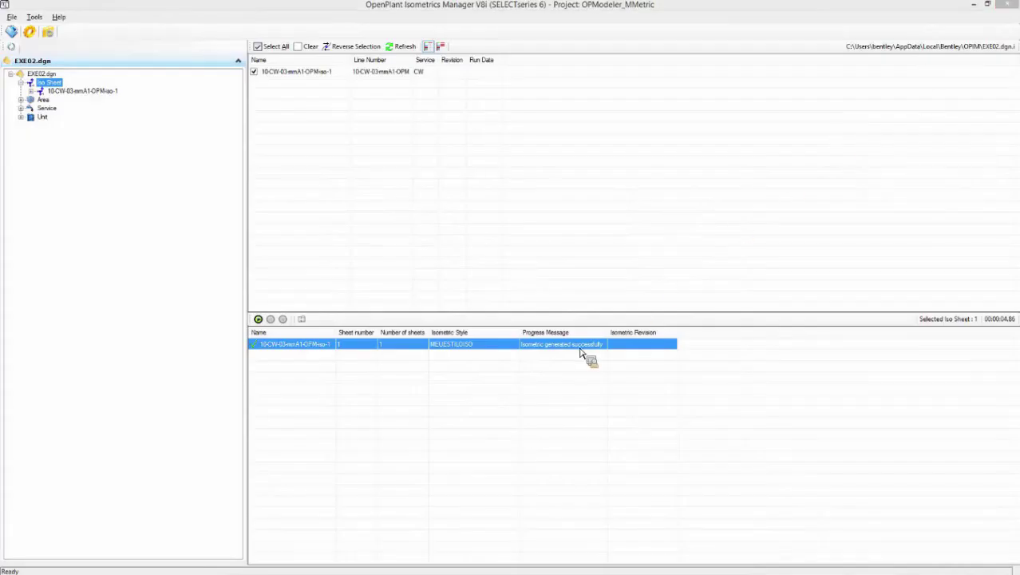
# Switch to the Adobe Acrobat Reader presentation, read the slide on verifying component properties, and return to OpenPlant Isometrics Manager.
pyautogui.hotkey('alt', 'Tab')
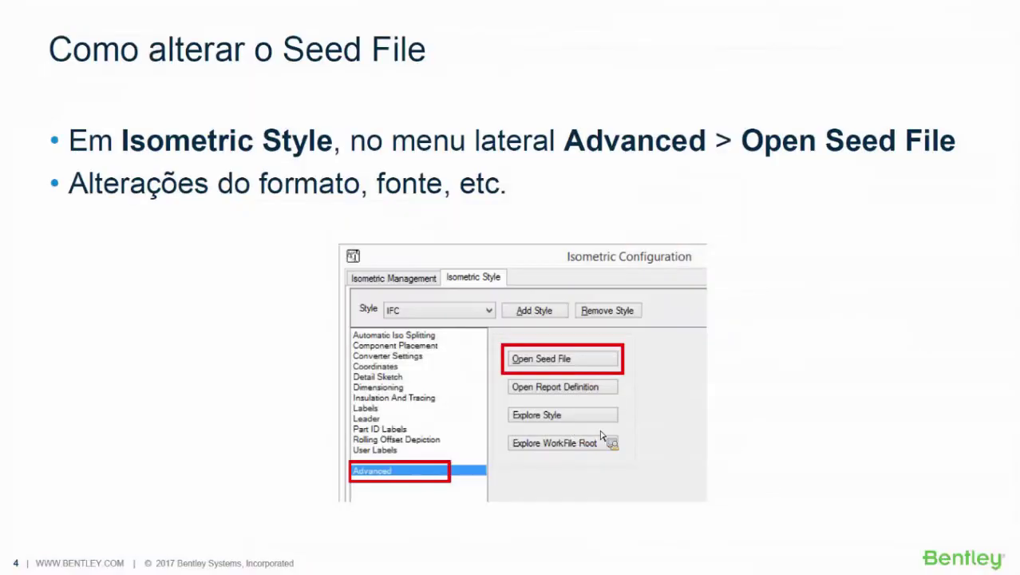
pyautogui.press('pagedown')
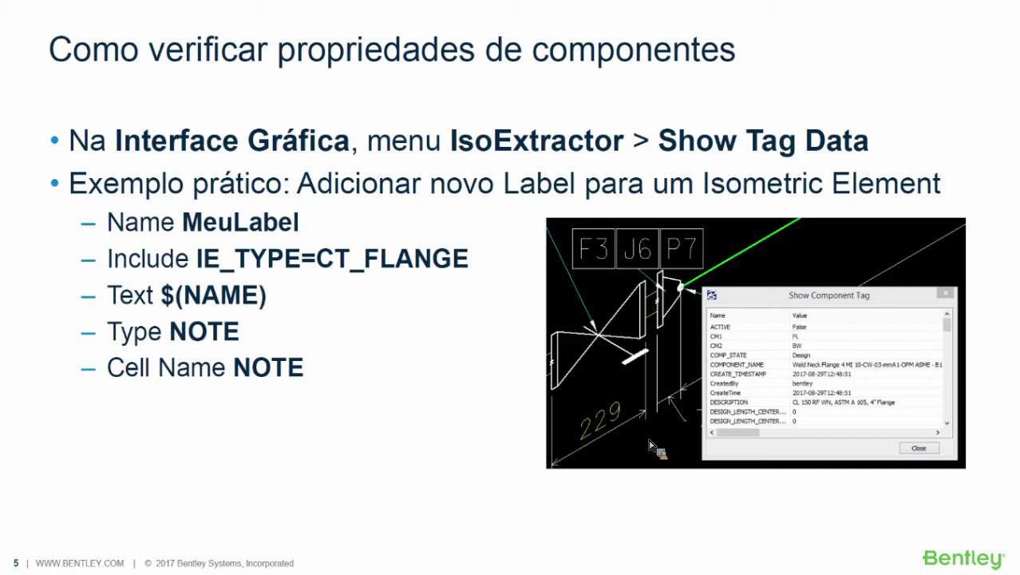
pyautogui.hotkey('alt', 'Tab')
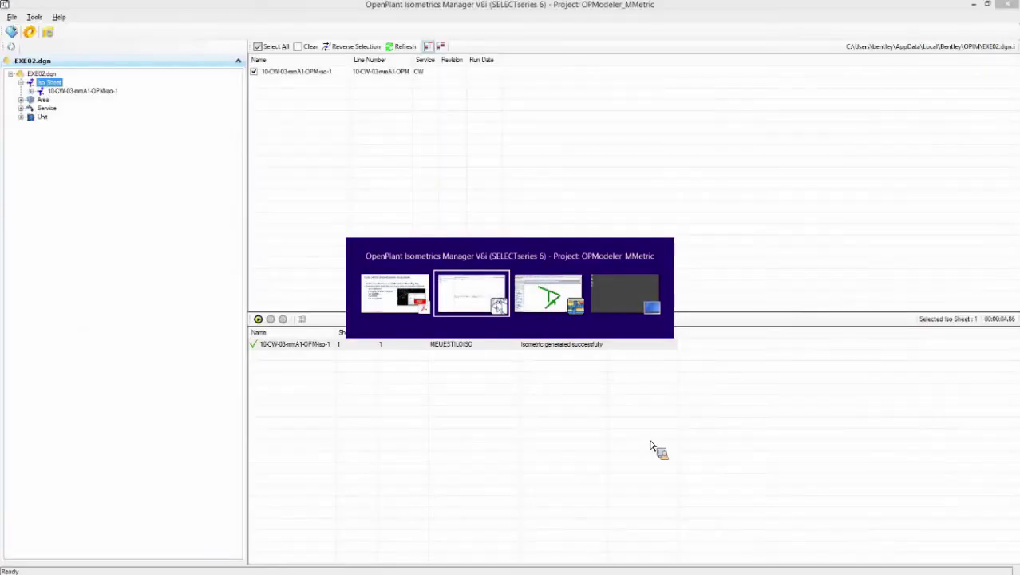
# Show the generated 10-CW-03-mmA1-OPM-iso-1 isometric and examine the valve with its flanges and labels up close.
pyautogui.rightClick(306, 350)
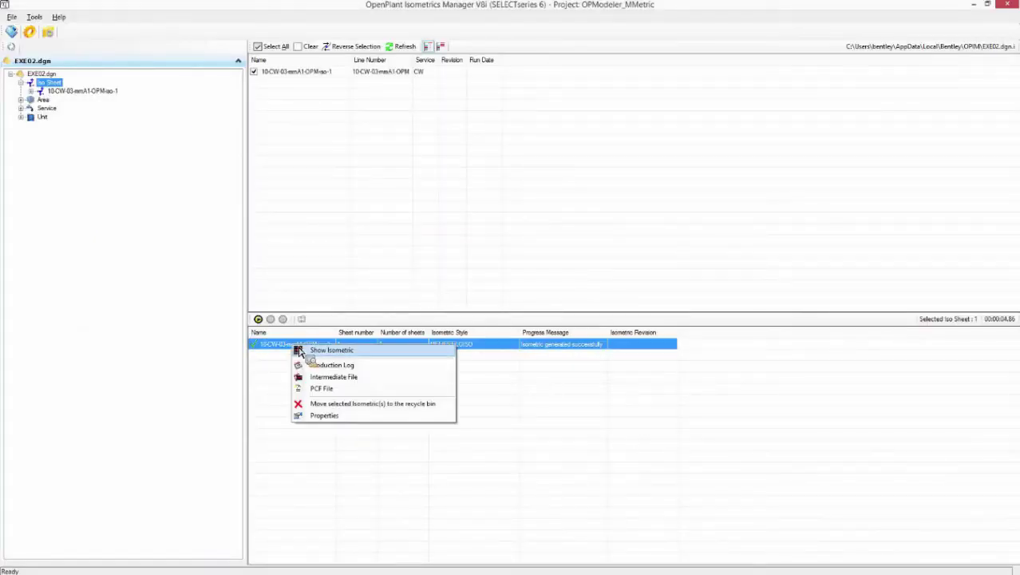
pyautogui.click(316, 360)
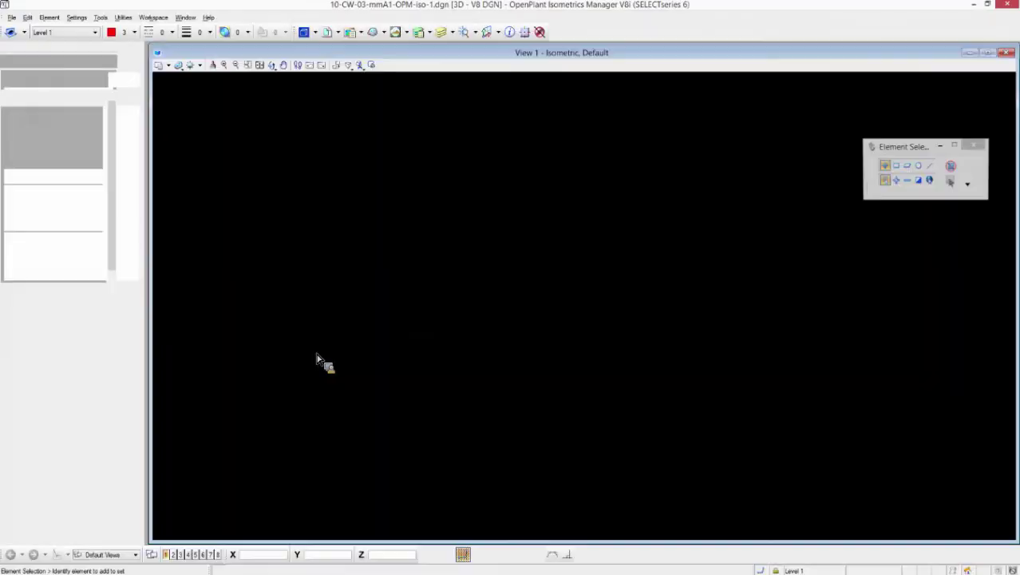
pyautogui.scroll(4, 487, 389)
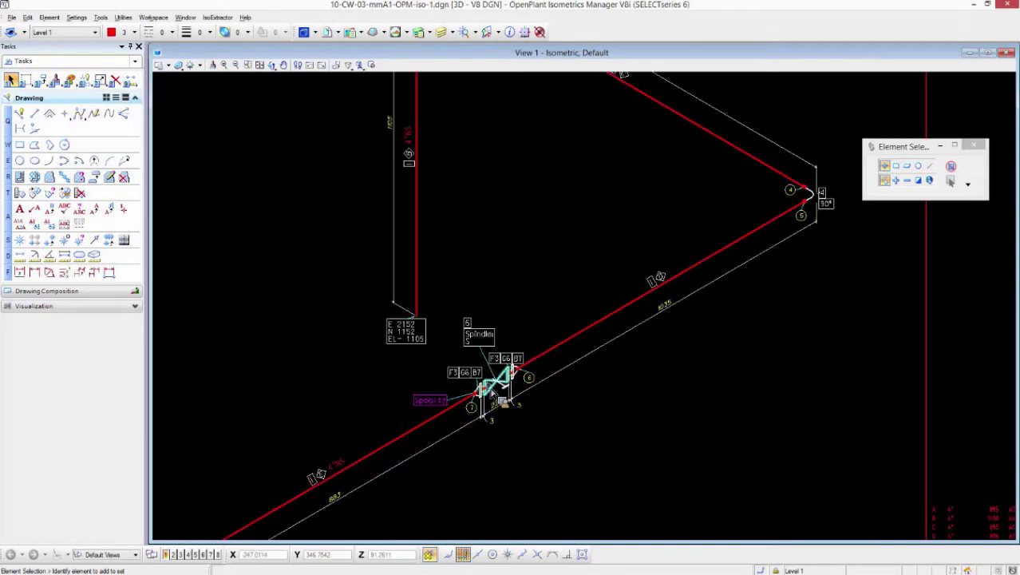
pyautogui.scroll(2, 534, 453)
pyautogui.moveTo(521, 456); pyautogui.dragTo(525, 411, button='middle')
pyautogui.rightClick(473, 388)
pyautogui.scroll(2, 473, 399)
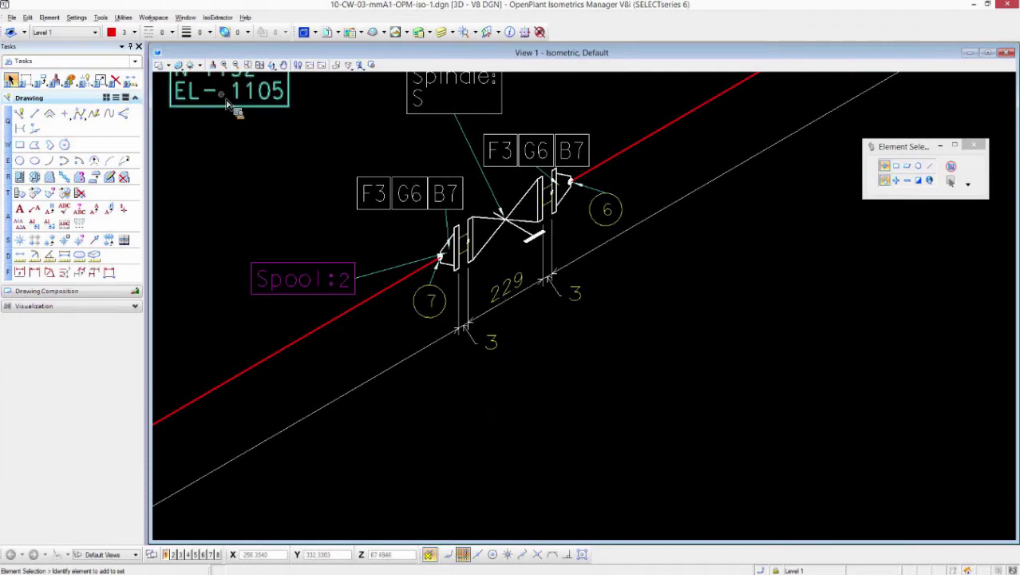
# Load the Show Tag Data tools and show the component tag data of the flange beside balloon 6.
pyautogui.click(218, 16)
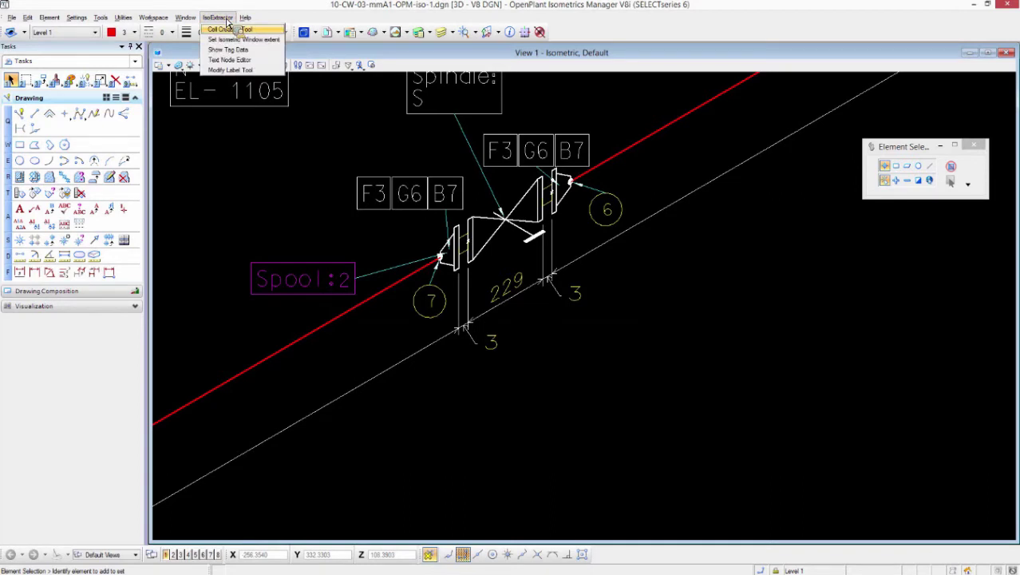
pyautogui.click(262, 51)
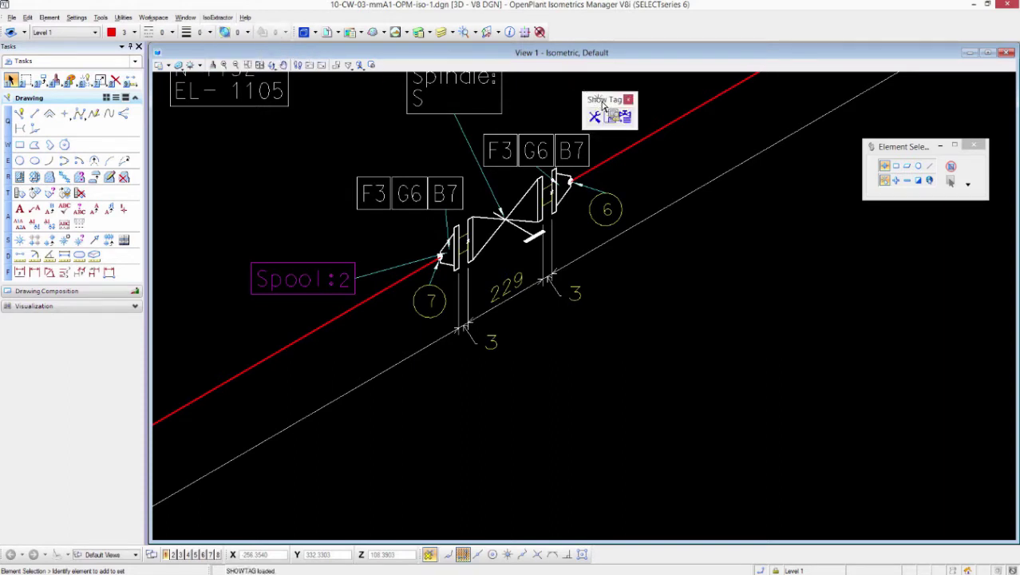
pyautogui.moveTo(603, 106); pyautogui.dragTo(774, 230)
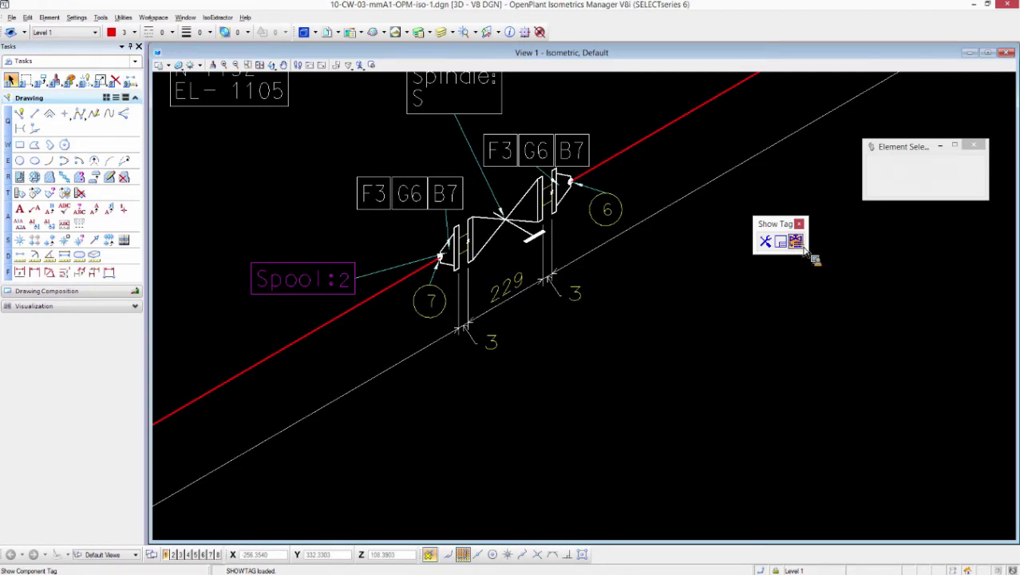
pyautogui.click(803, 251)
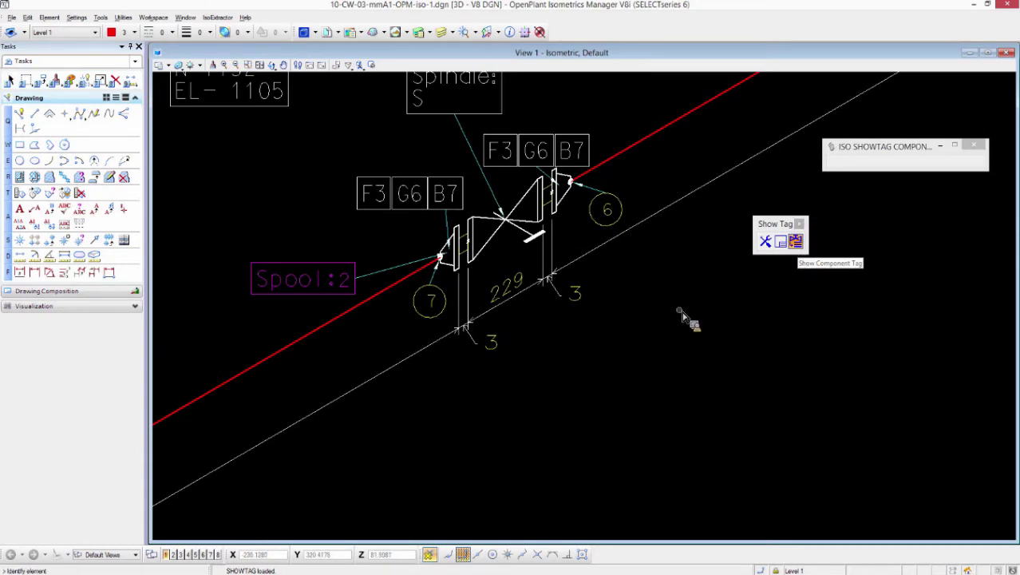
pyautogui.click(570, 207)
pyautogui.moveTo(847, 252); pyautogui.dragTo(744, 163)
pyautogui.moveTo(788, 308); pyautogui.dragTo(783, 502)
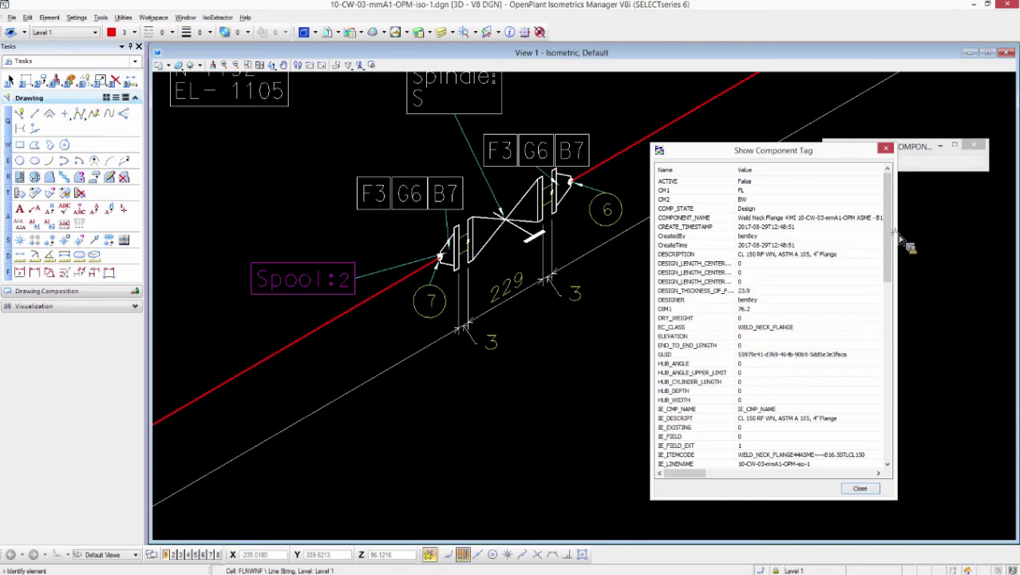
# Widen the Show Component Tag window, examine the flange's NAME and IE_TYPE properties, and close it.
pyautogui.moveTo(899, 237); pyautogui.dragTo(927, 206)
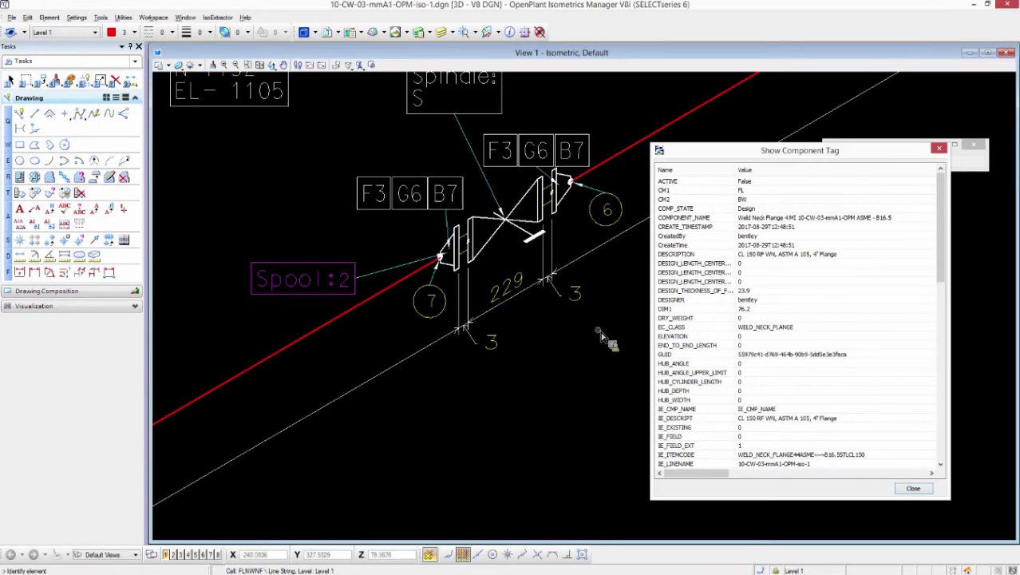
pyautogui.moveTo(942, 239); pyautogui.dragTo(956, 387)
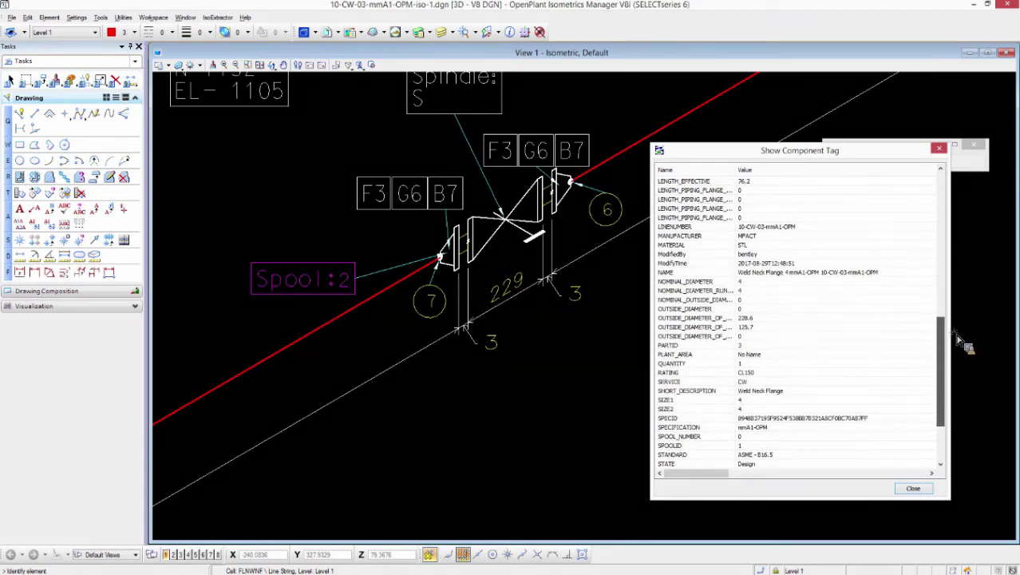
pyautogui.moveTo(957, 333)
pyautogui.mouseDown()
pyautogui.moveTo(958, 318)
pyautogui.moveTo(963, 329)
pyautogui.mouseUp()
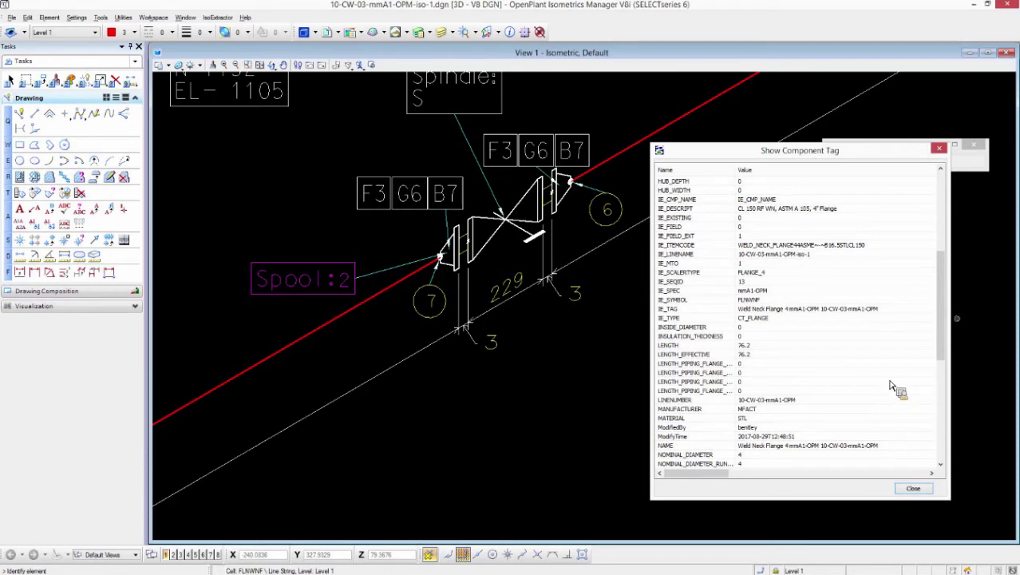
pyautogui.click(719, 446)
pyautogui.moveTo(719, 452); pyautogui.dragTo(862, 453)
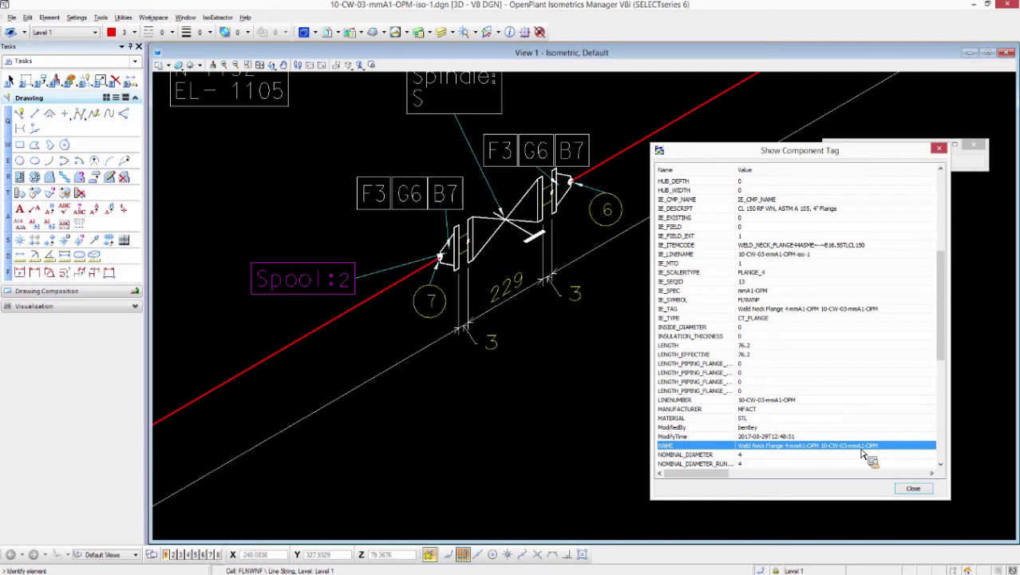
pyautogui.moveTo(862, 454); pyautogui.dragTo(812, 386)
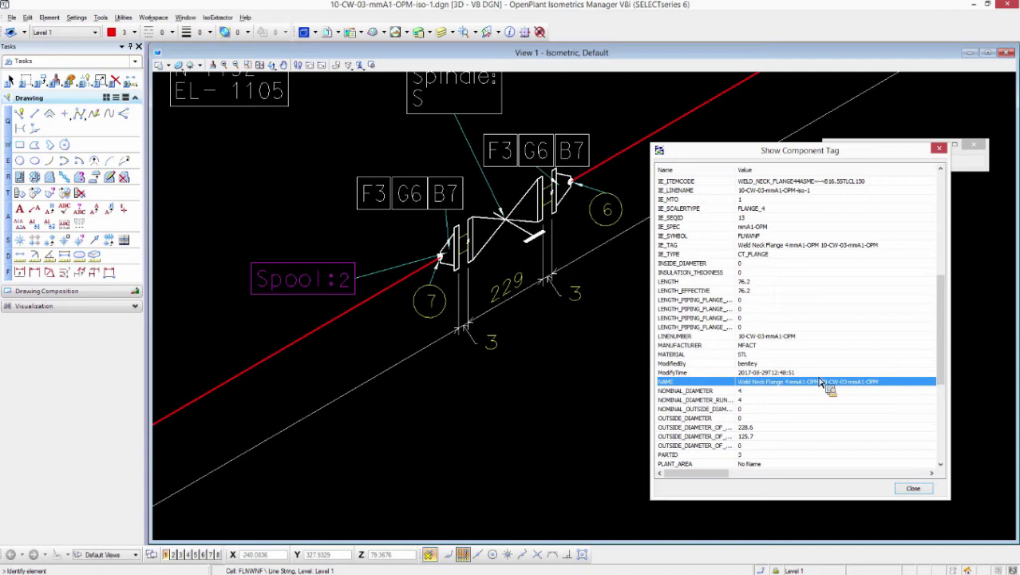
pyautogui.click(767, 256)
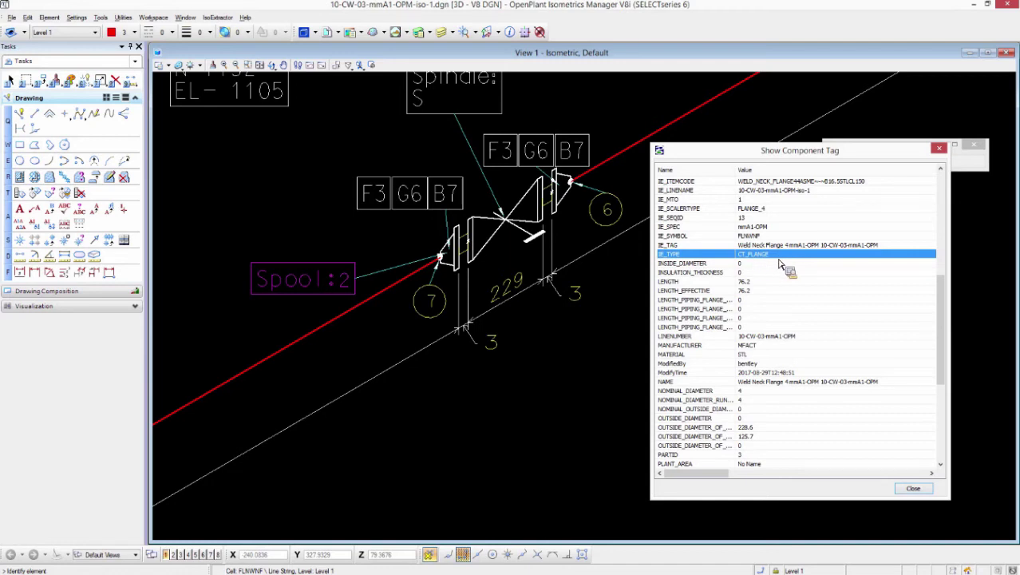
pyautogui.click(939, 148)
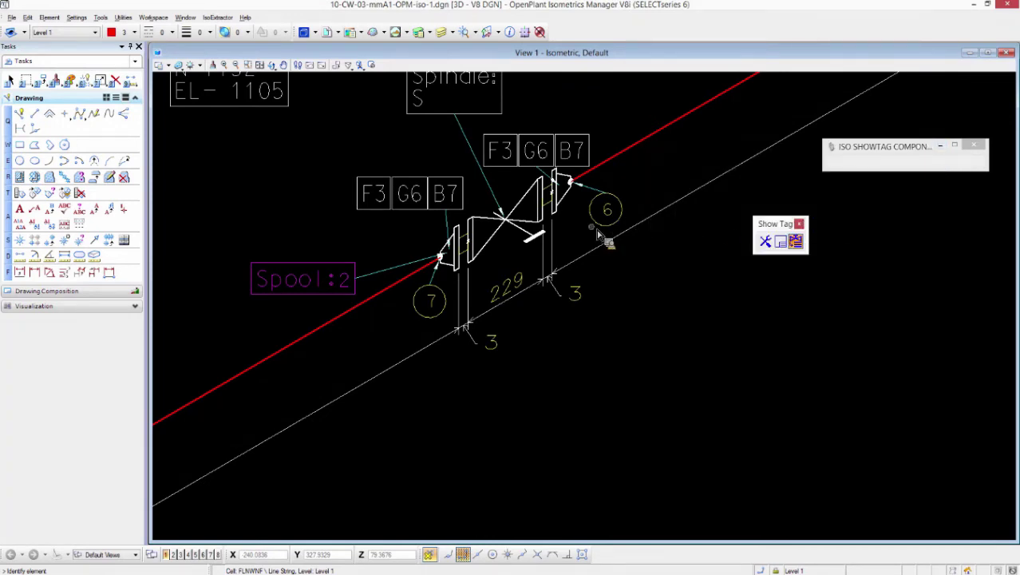
# Check the IE_TYPE property in the gate valve's component tag data and recheck it for the flange.
pyautogui.click(799, 242)
pyautogui.click(603, 293)
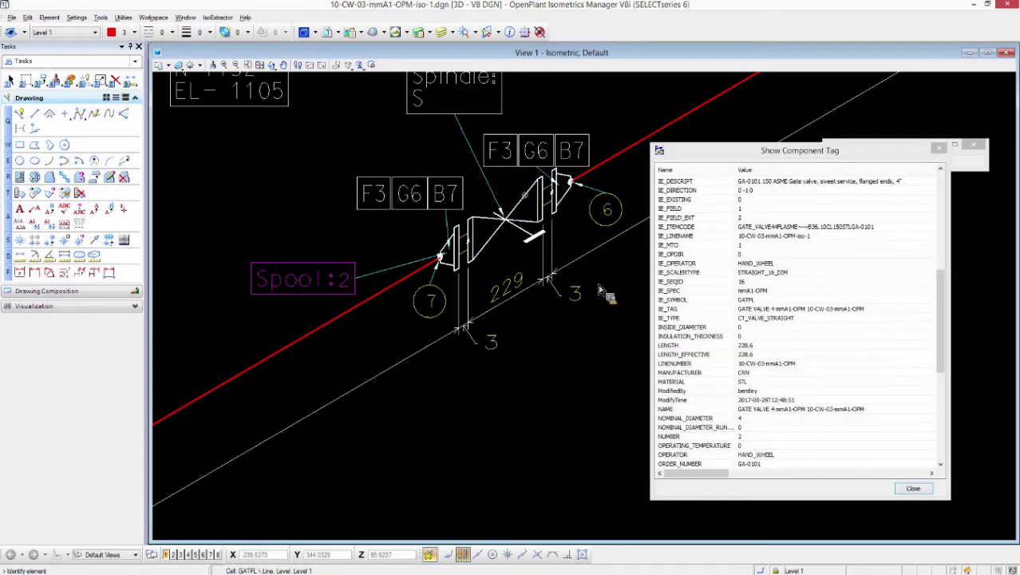
pyautogui.click(683, 320)
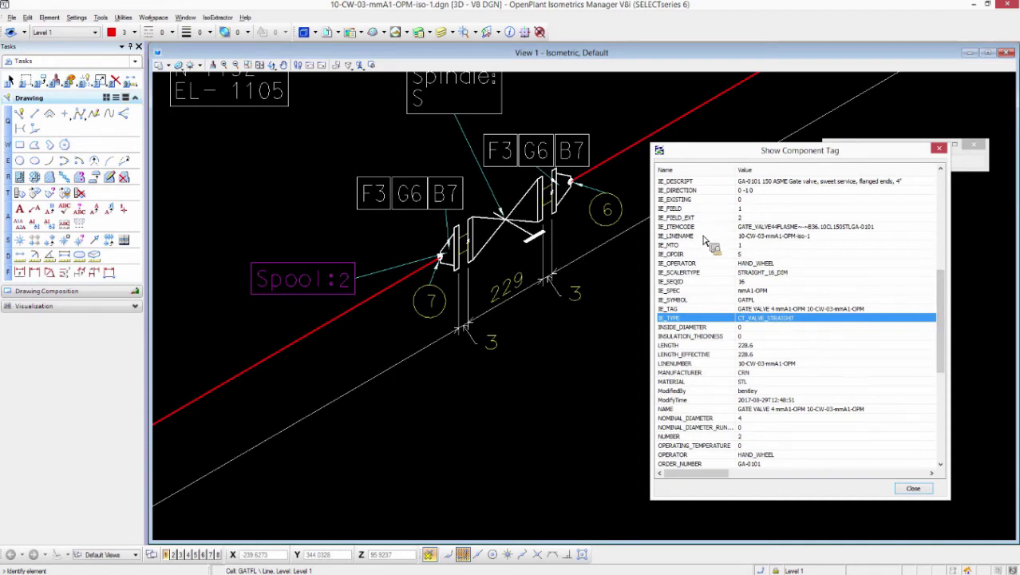
pyautogui.click(940, 148)
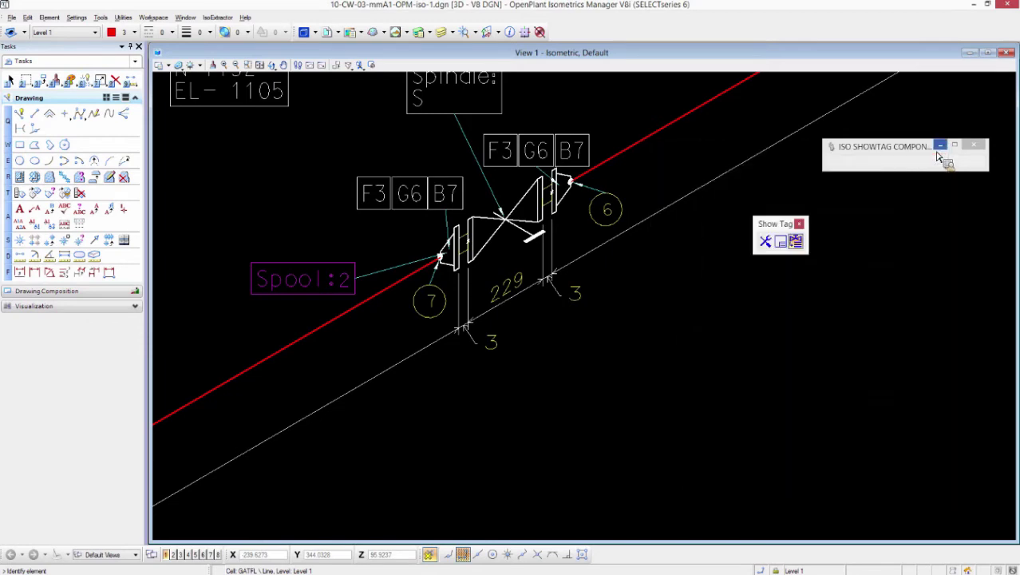
pyautogui.click(571, 200)
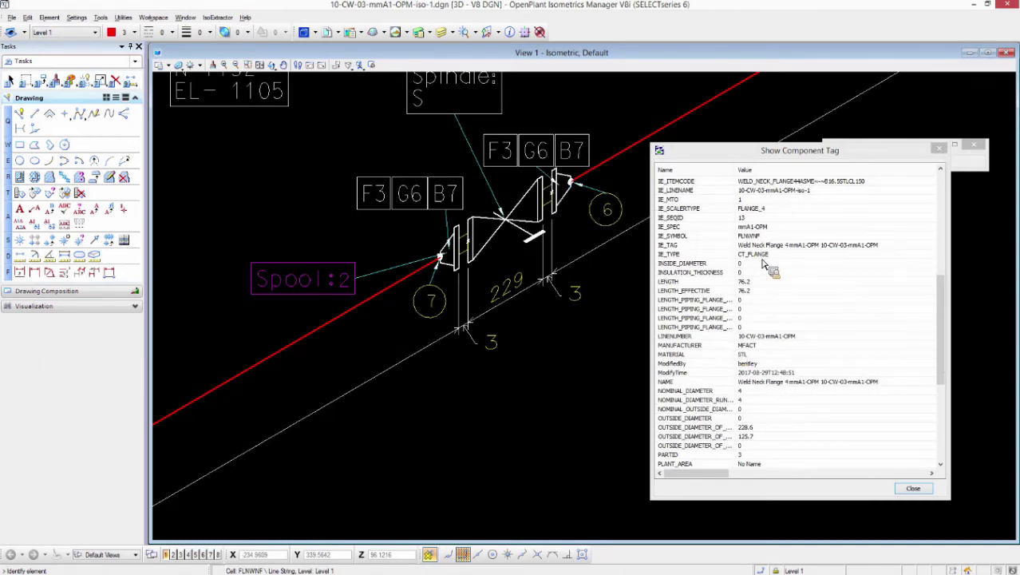
pyautogui.click(939, 148)
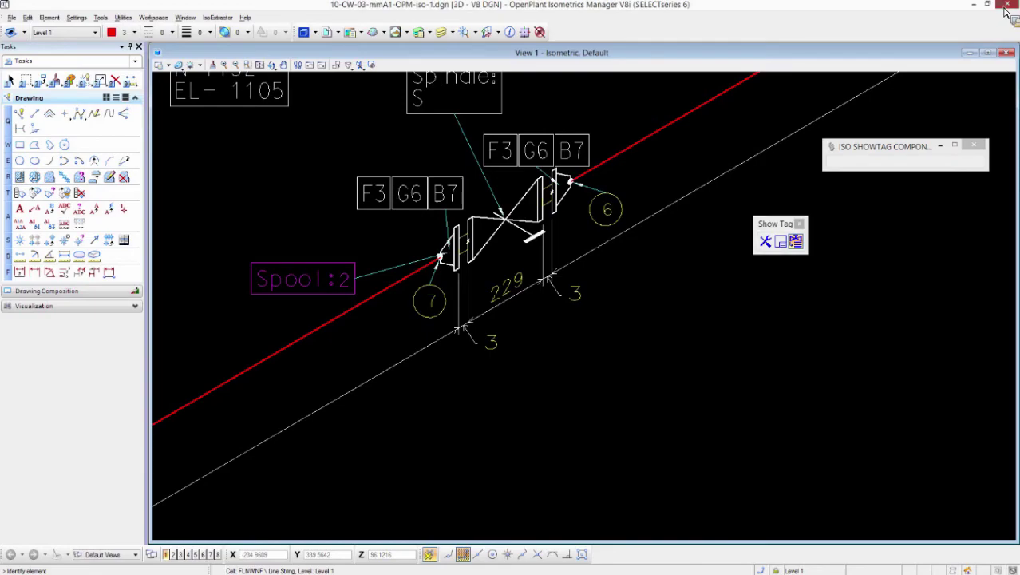
# Close the isometric drawing and open the User Labels settings of the MEUESTILOISO style, widening the label name column.
pyautogui.click(1007, 4)
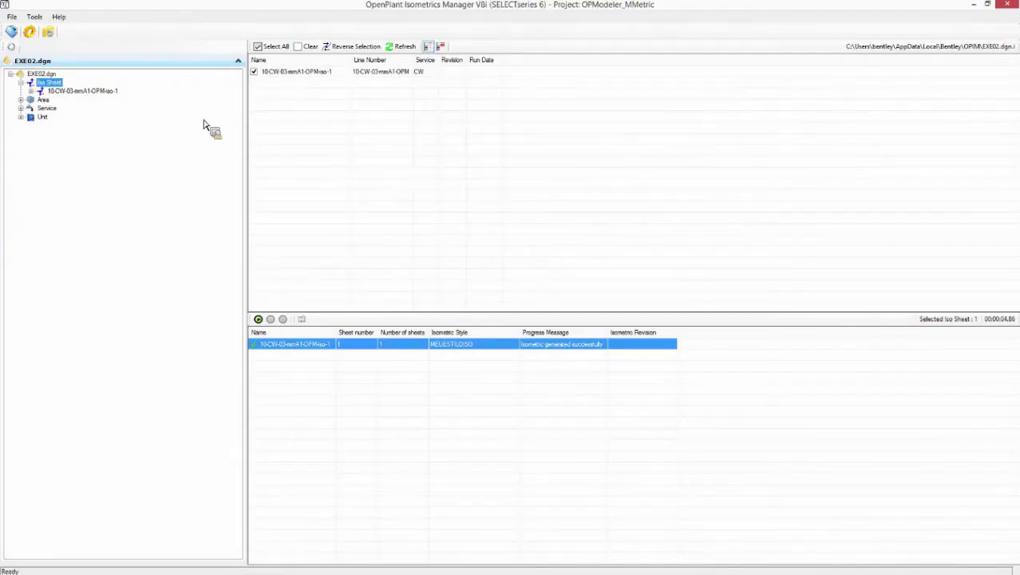
pyautogui.click(33, 36)
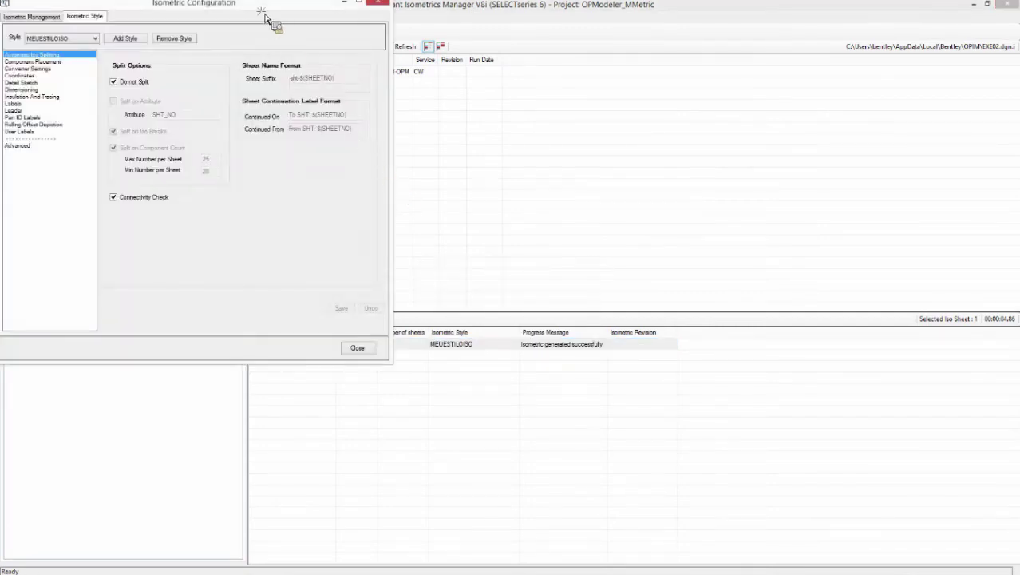
pyautogui.moveTo(264, 14); pyautogui.dragTo(496, 86)
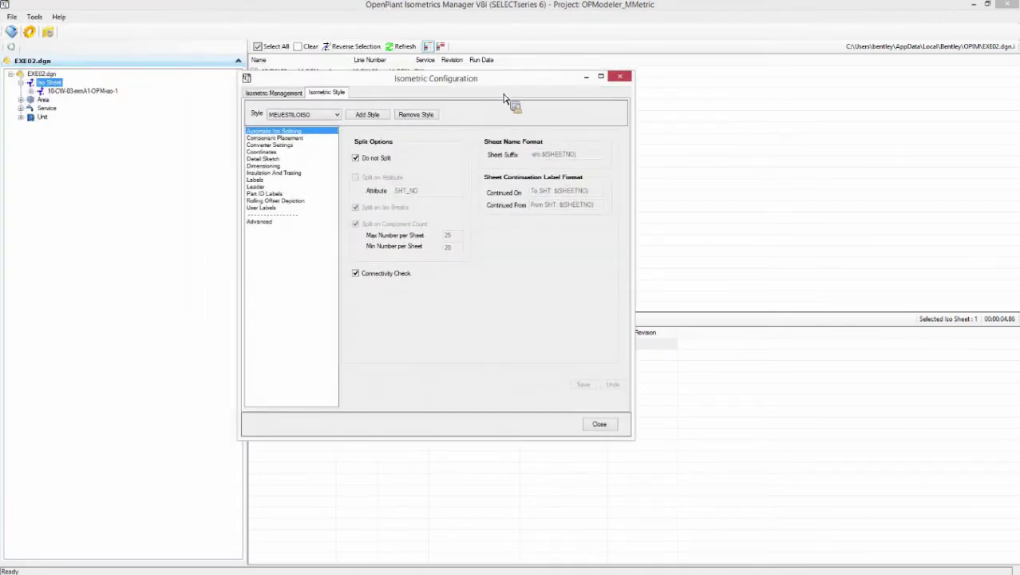
pyautogui.click(270, 182)
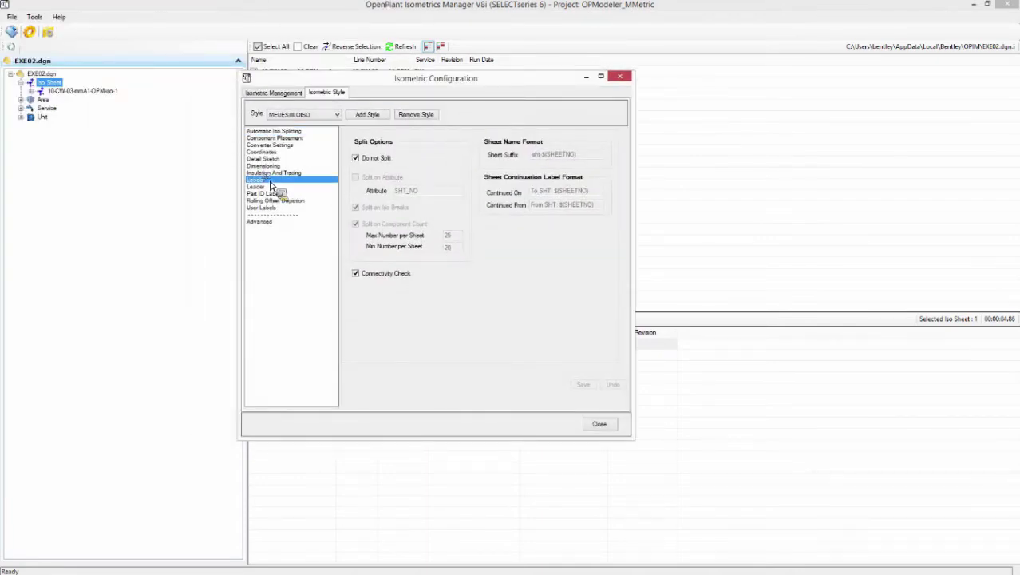
pyautogui.moveTo(270, 185); pyautogui.dragTo(267, 216)
pyautogui.click(267, 214)
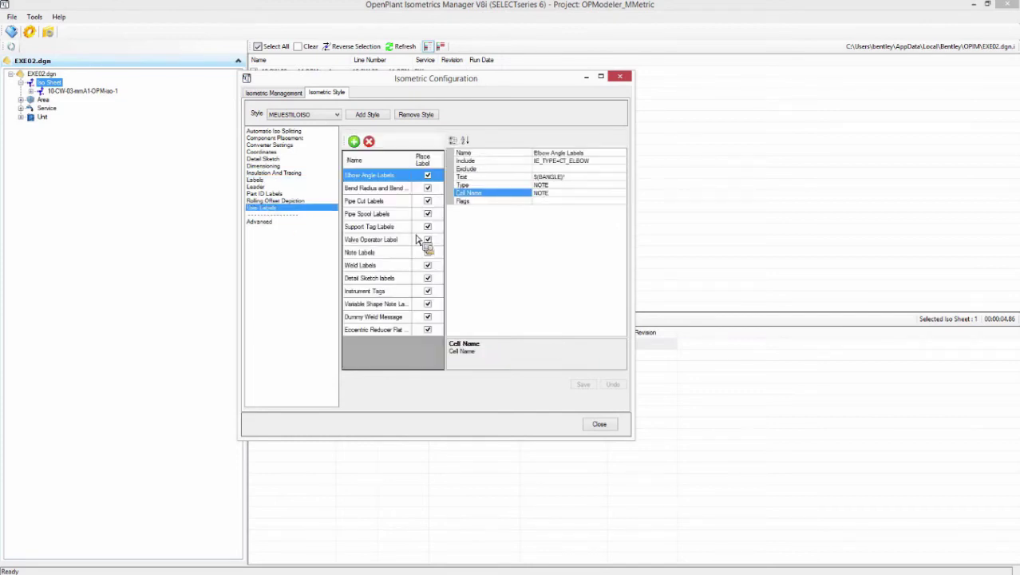
pyautogui.click(467, 250)
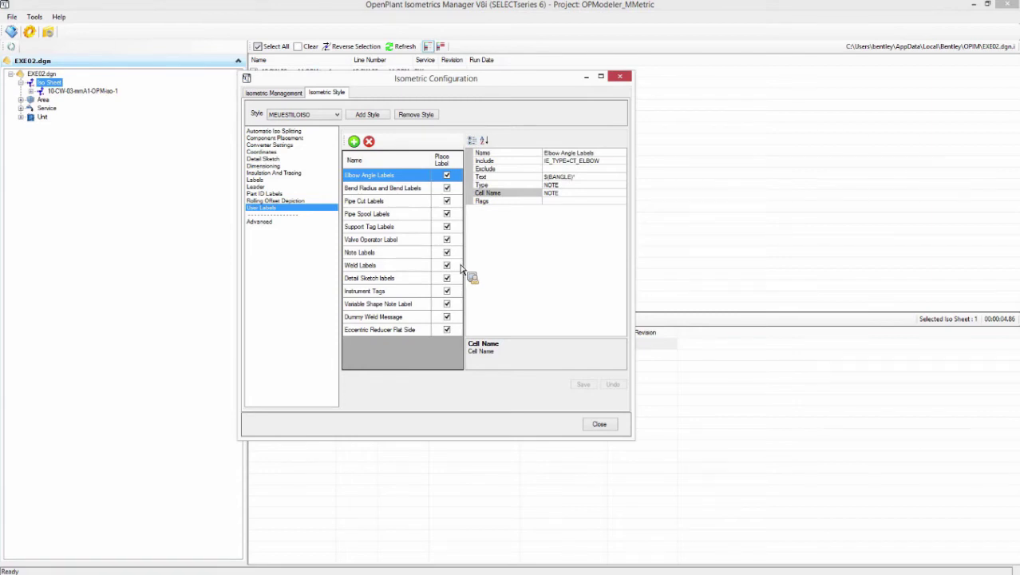
# Review the definitions of the existing pipe spool, support tag, valve operator and note labels.
pyautogui.click(378, 209)
pyautogui.click(374, 227)
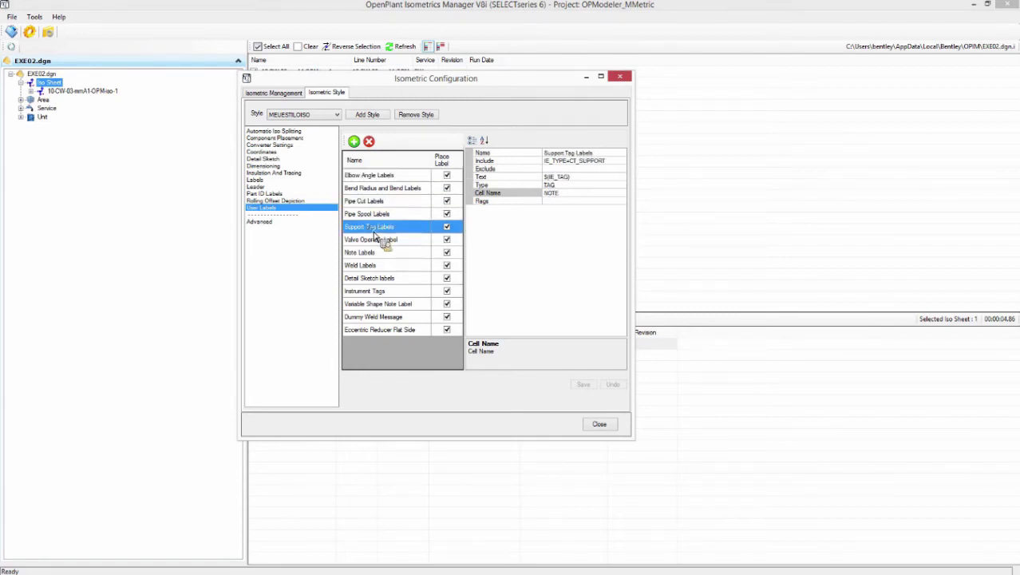
pyautogui.click(373, 239)
pyautogui.click(373, 254)
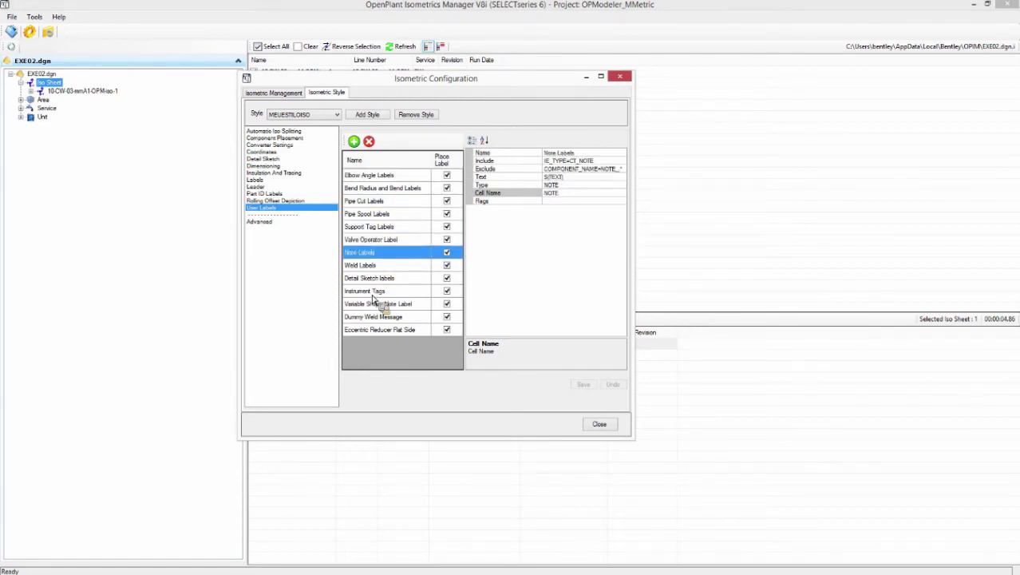
# Add a new user label and name it EtiquetaFlange.
pyautogui.click(354, 142)
pyautogui.click(372, 345)
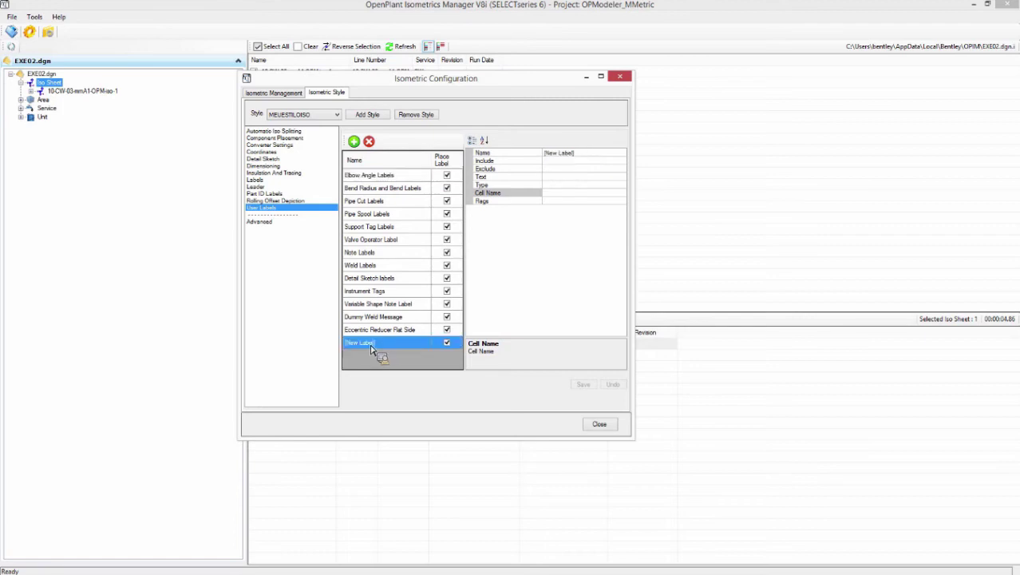
pyautogui.click(504, 151)
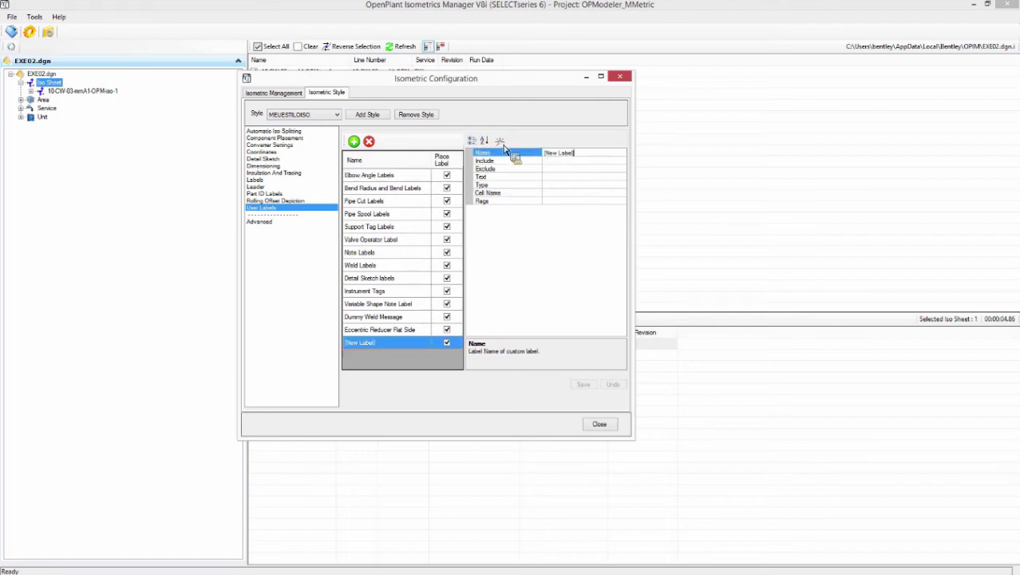
pyautogui.hotkey('ctrl', 'a')
pyautogui.write('E')
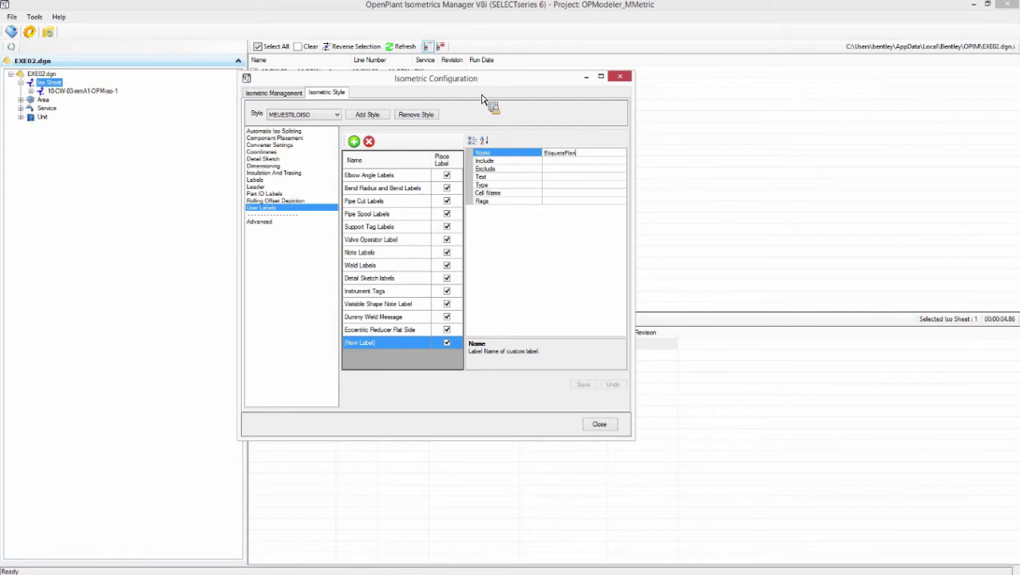
pyautogui.press('Return')
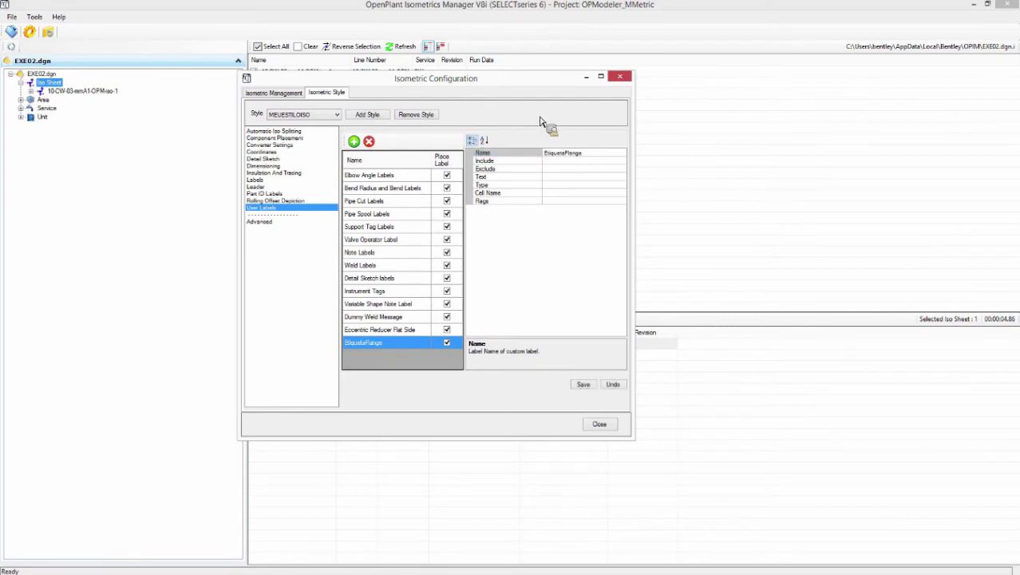
# Set the EtiquetaFlange label's Include condition to IE_TYPE=CT_FLANGE, using the existing labels' conditions as a syntax reference.
pyautogui.click(570, 160)
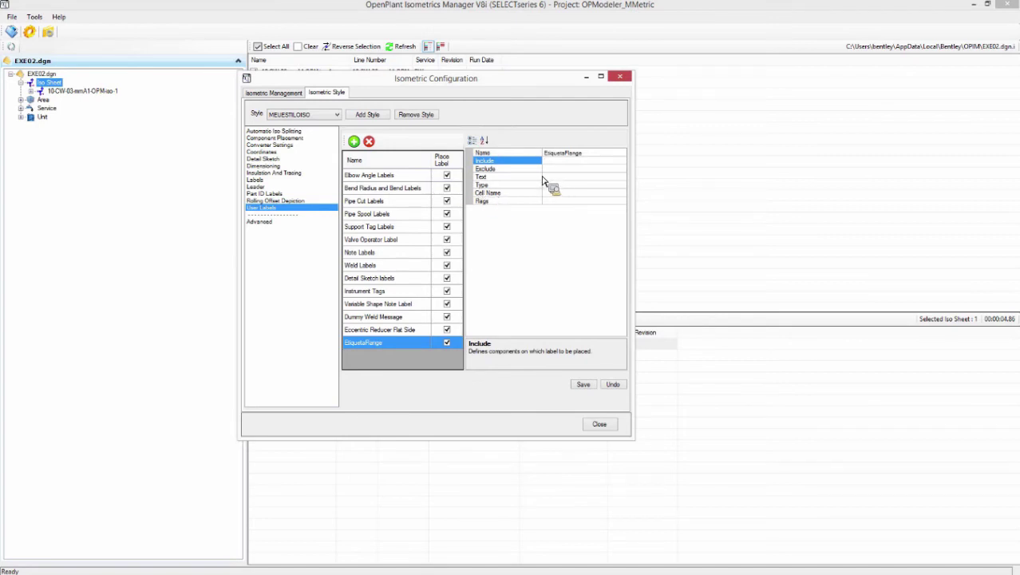
pyautogui.press('Tab')
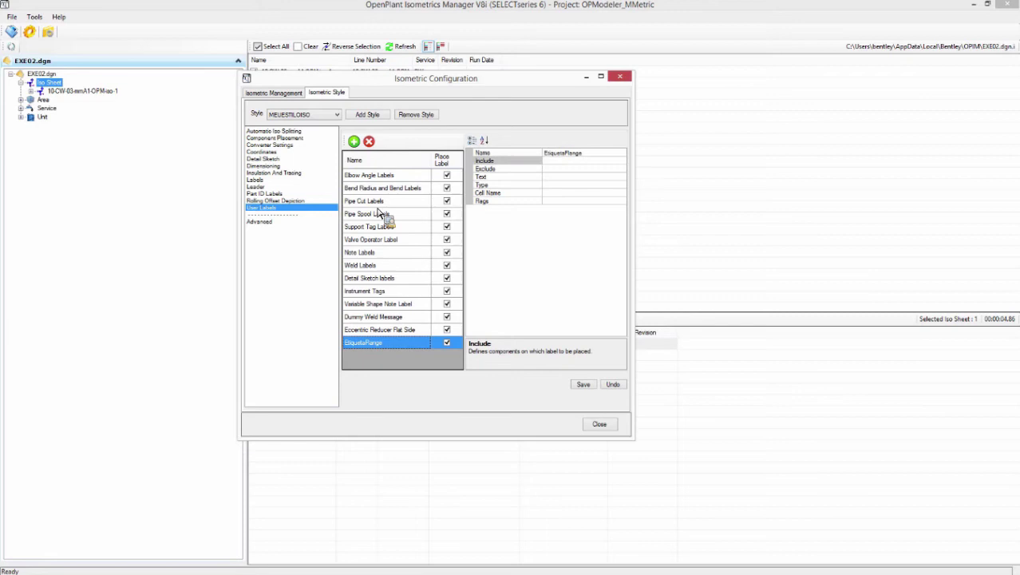
pyautogui.click(374, 204)
pyautogui.click(381, 216)
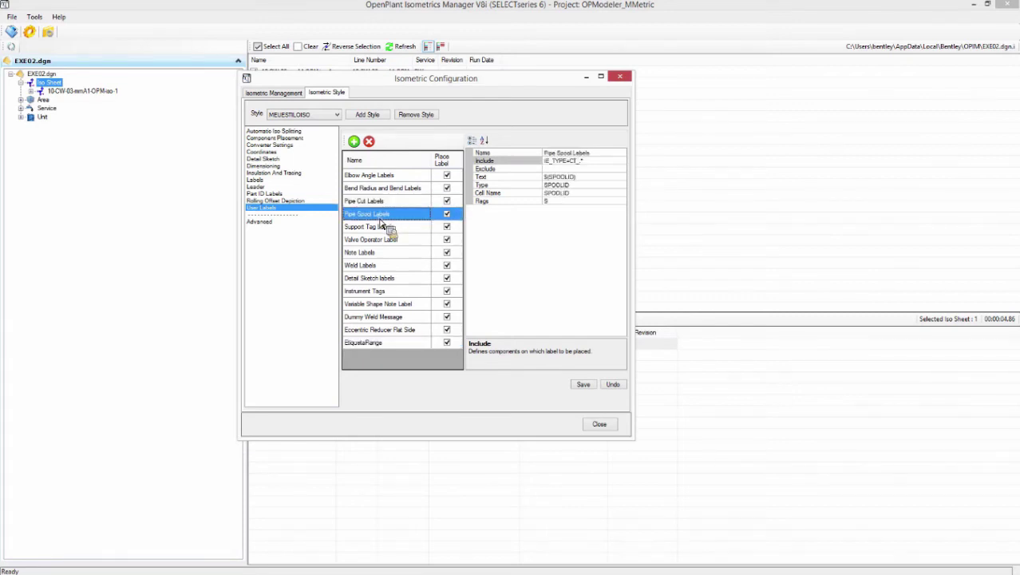
pyautogui.click(375, 227)
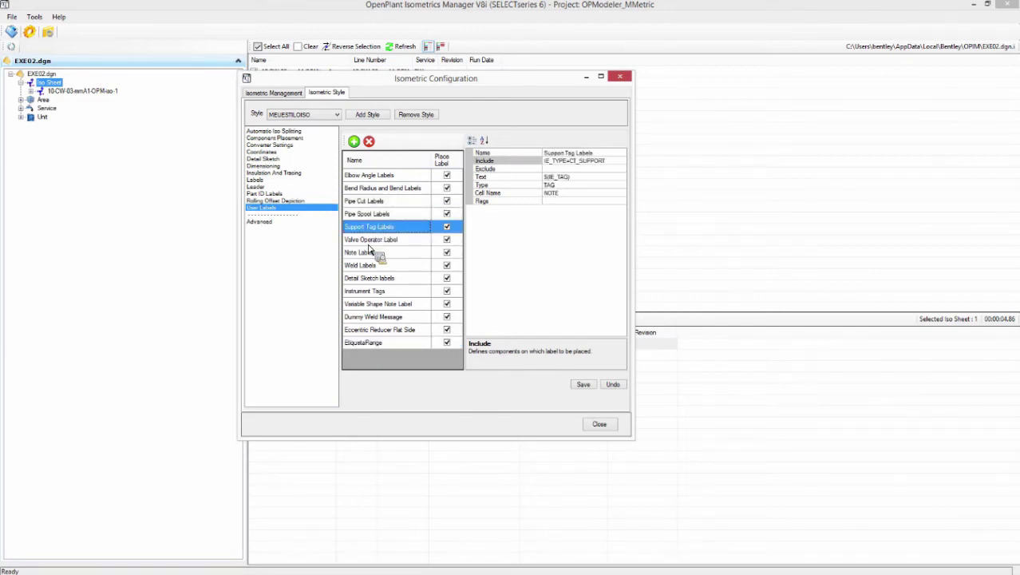
pyautogui.click(369, 243)
pyautogui.click(372, 231)
pyautogui.moveTo(622, 169)
pyautogui.mouseDown()
pyautogui.moveTo(509, 165)
pyautogui.moveTo(530, 169)
pyautogui.moveTo(542, 192)
pyautogui.moveTo(395, 320)
pyautogui.moveTo(387, 349)
pyautogui.moveTo(552, 169)
pyautogui.moveTo(616, 185)
pyautogui.mouseUp()
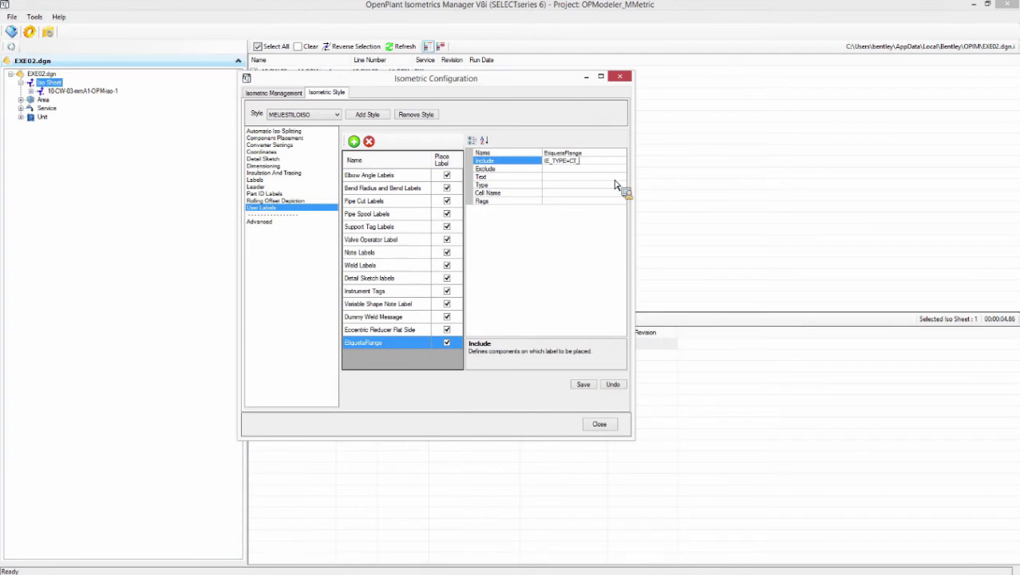
pyautogui.moveTo(616, 185); pyautogui.dragTo(558, 178)
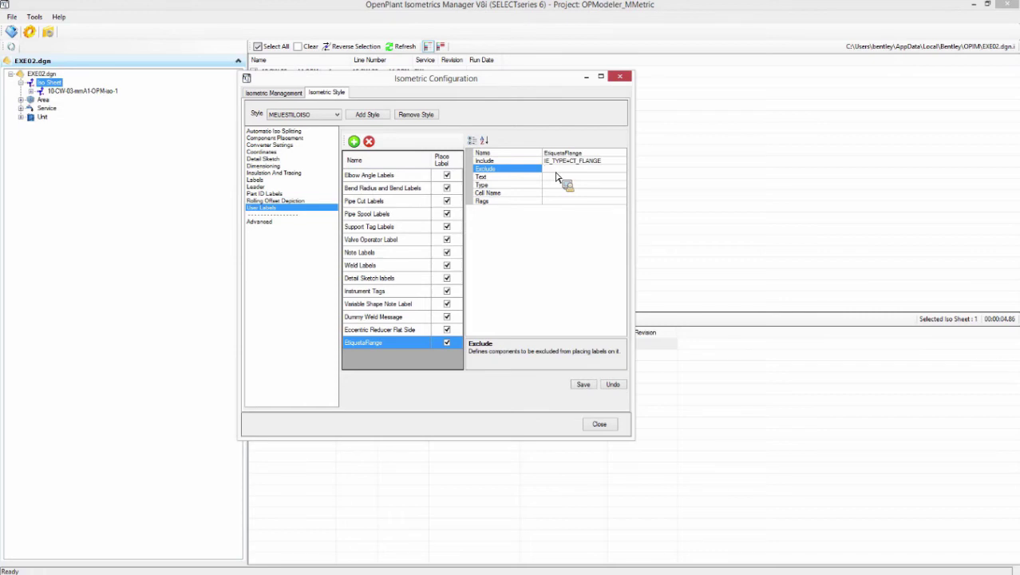
# Set the EtiquetaFlange label's Text to $(NAME), using the Pipe Spool label's definition as a syntax reference.
pyautogui.moveTo(556, 177); pyautogui.dragTo(558, 183)
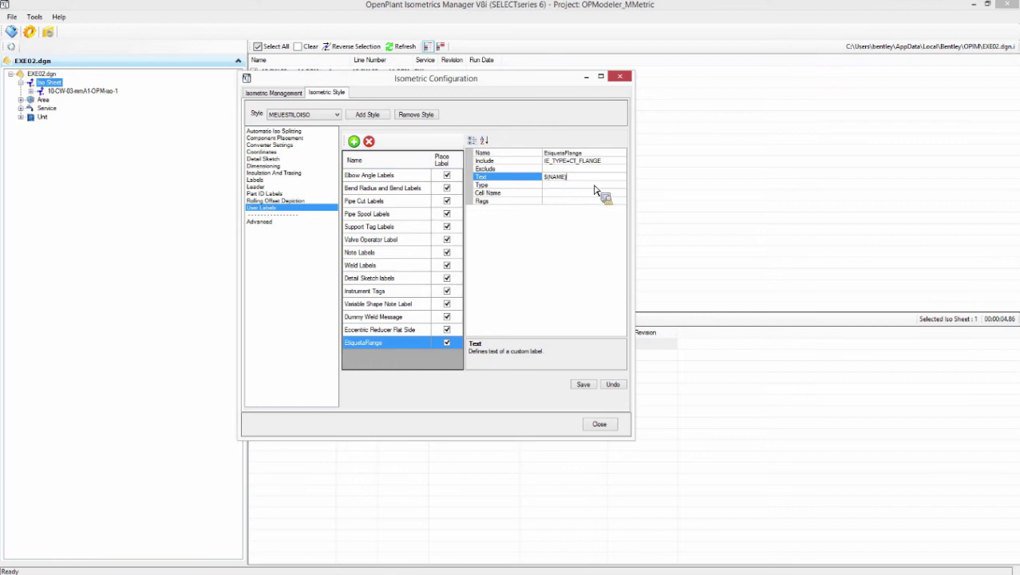
pyautogui.click(395, 215)
pyautogui.moveTo(395, 221); pyautogui.dragTo(390, 349)
pyautogui.click(390, 349)
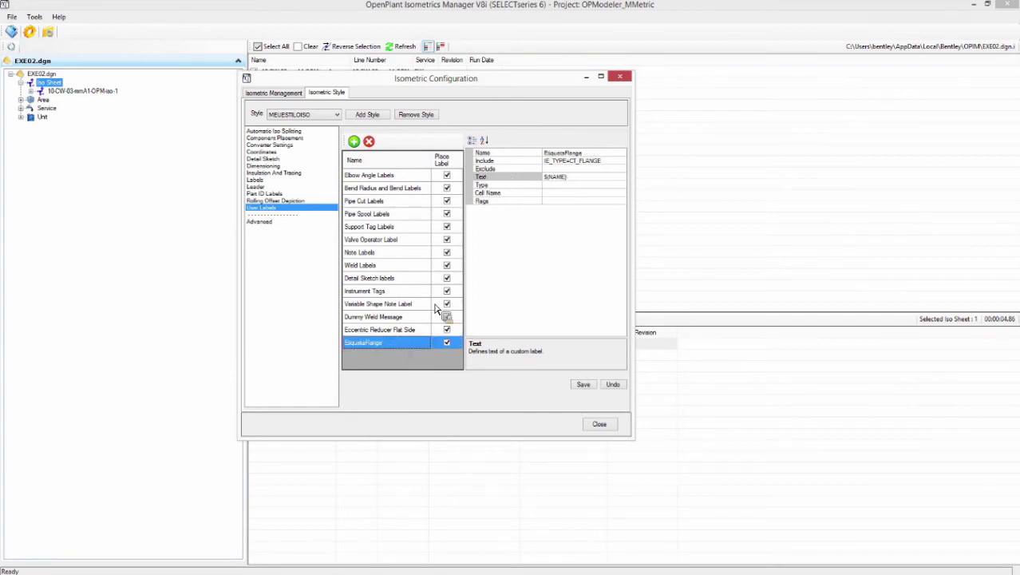
# Set the EtiquetaFlange label's Type and Cell Name to NOTE, using the Valve Operator Label's definition as a reference.
pyautogui.click(558, 188)
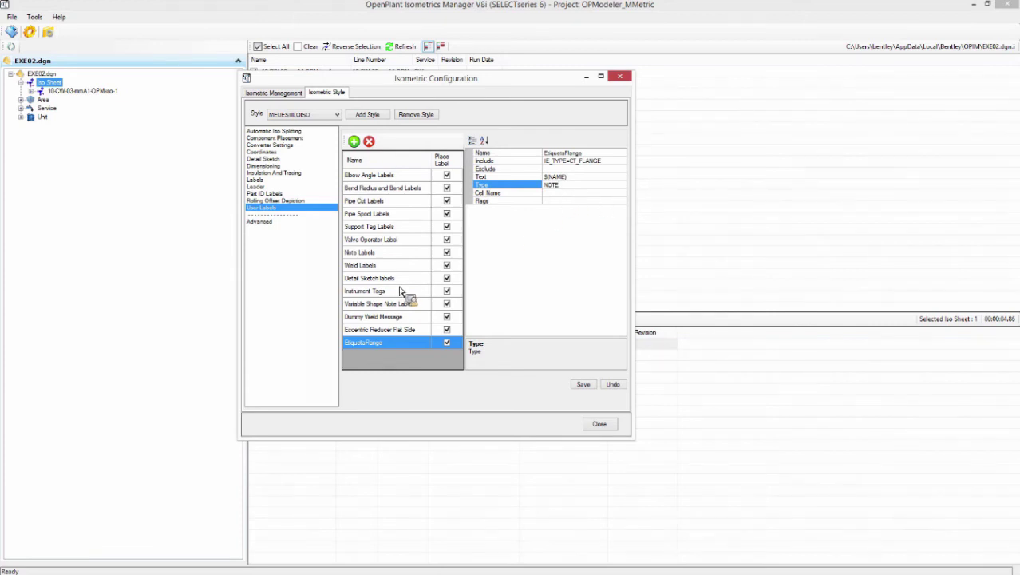
pyautogui.click(373, 242)
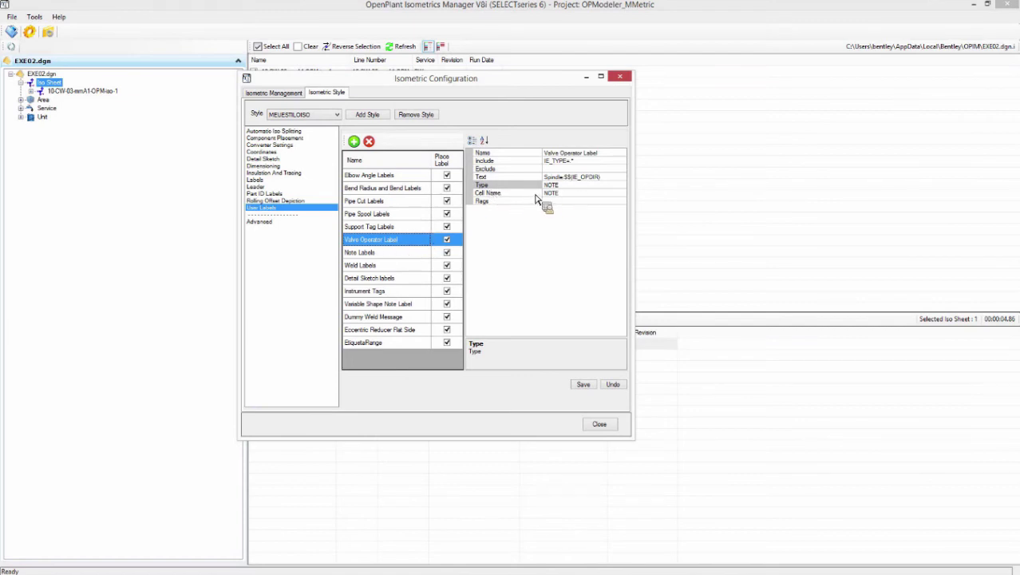
pyautogui.click(403, 343)
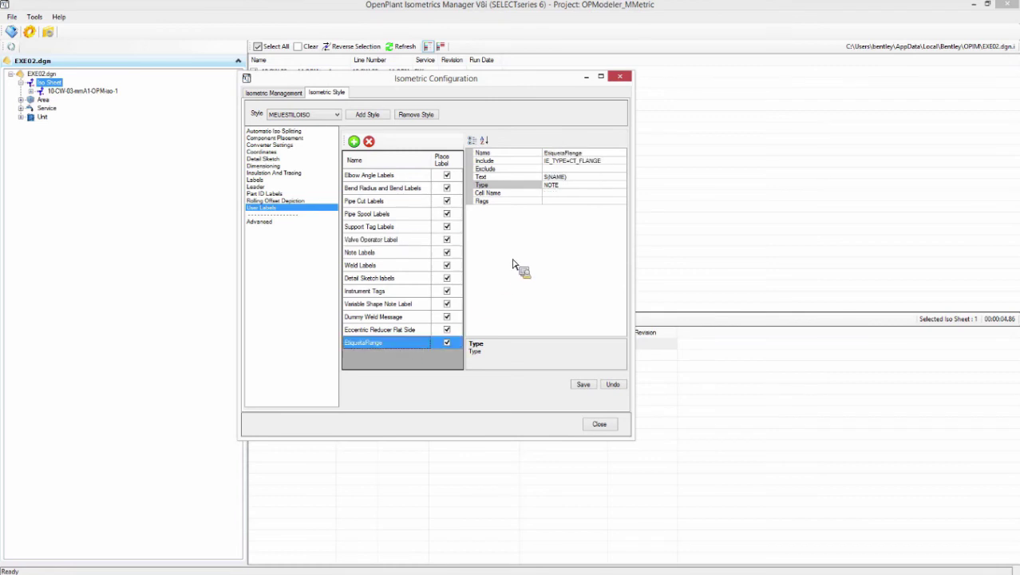
pyautogui.click(558, 195)
pyautogui.write('NOTE')
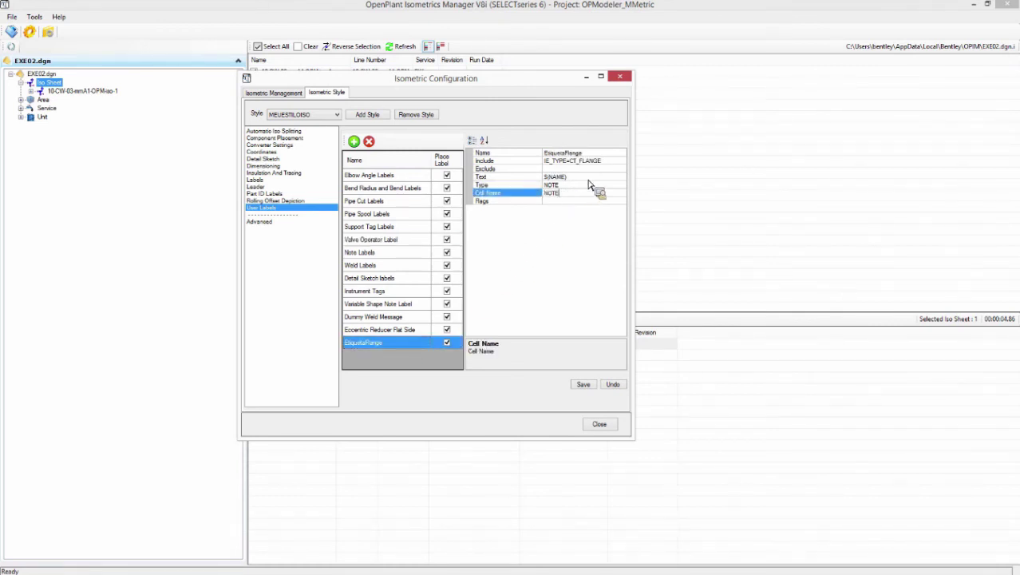
pyautogui.press('Tab')
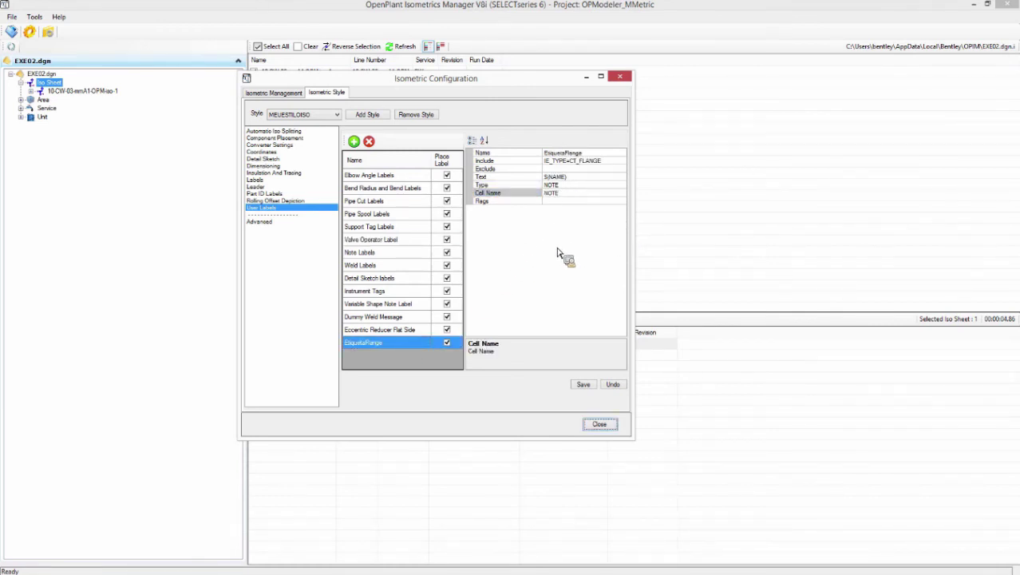
# Save the user label changes, close the configuration and regenerate the 10-CW-03-mmA1-OPM-iso-1 isometric without skipping it.
pyautogui.click(585, 386)
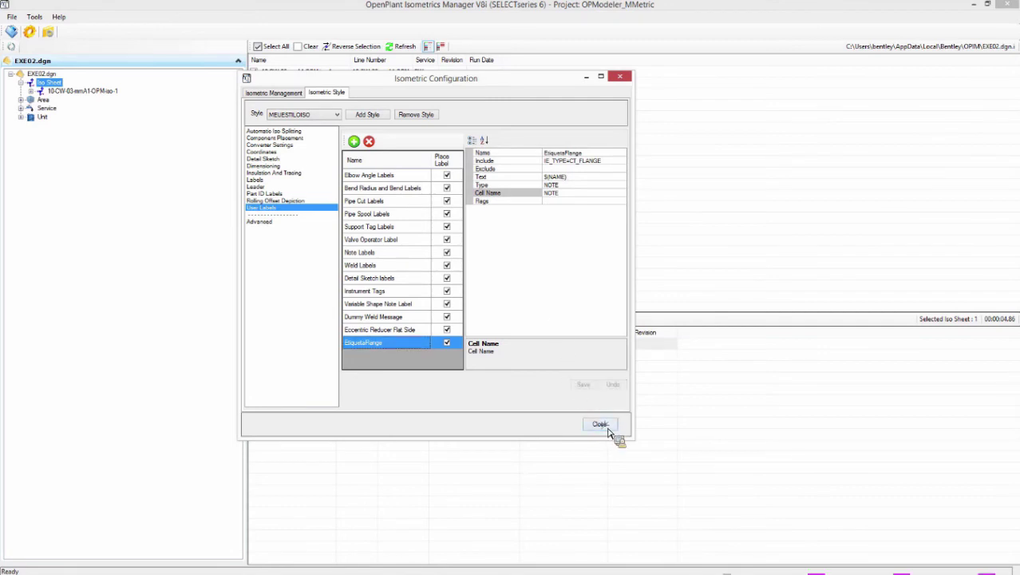
pyautogui.click(608, 430)
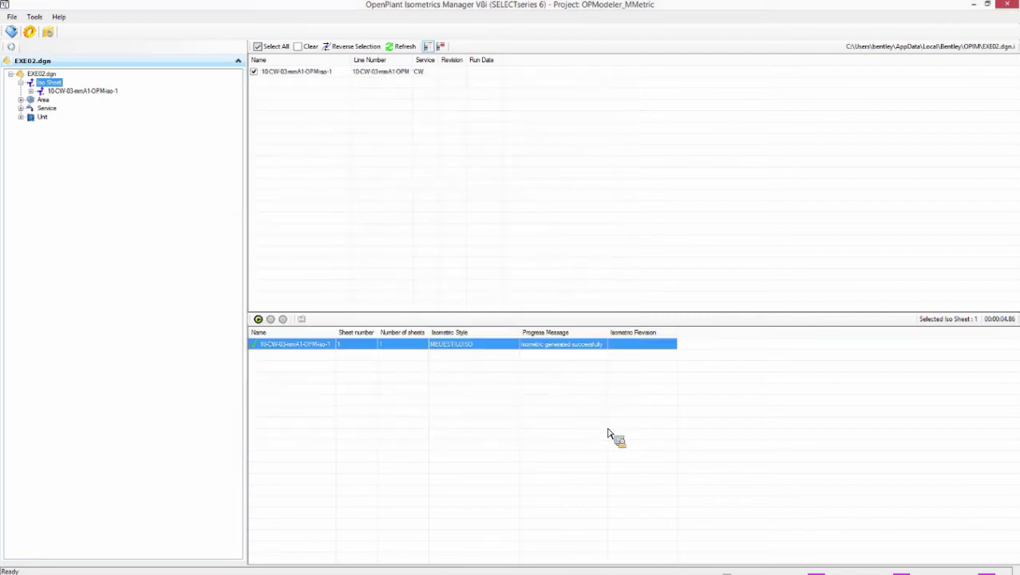
pyautogui.rightClick(316, 352)
pyautogui.click(258, 319)
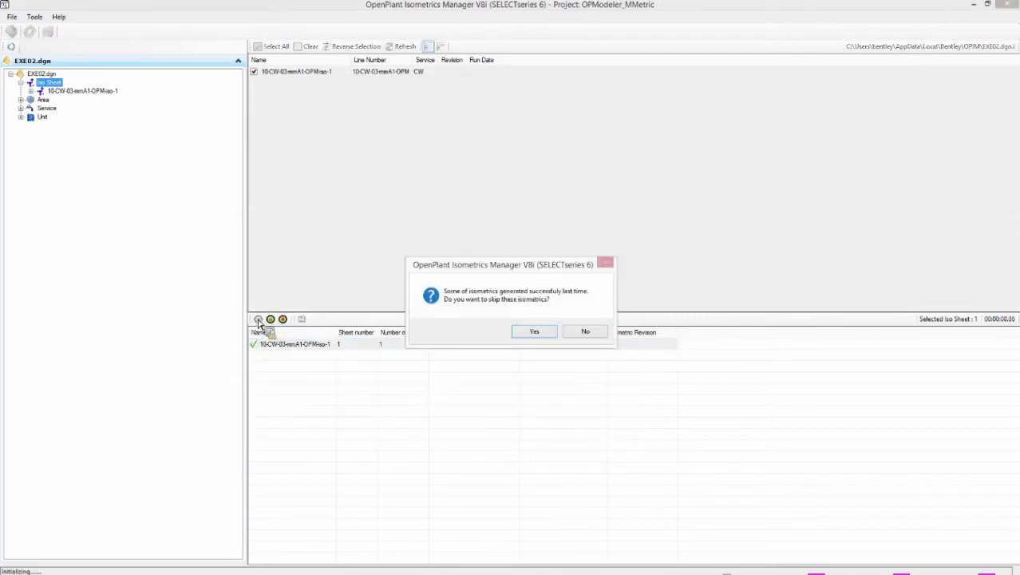
pyautogui.click(591, 334)
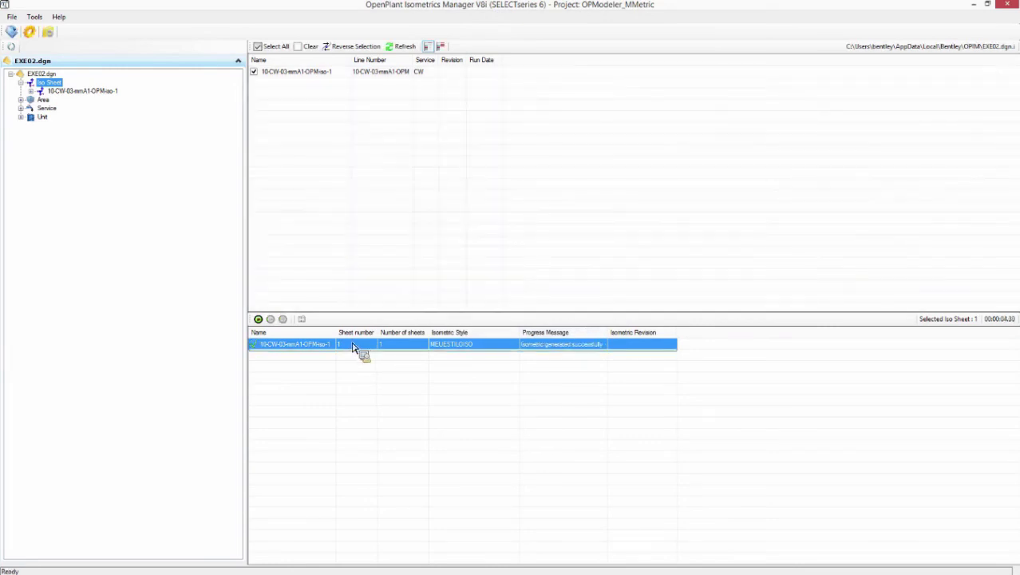
# Open the regenerated 10-CW-03-mmA1-OPM-iso-1 isometric and examine the flange labels around the valve.
pyautogui.rightClick(322, 351)
pyautogui.click(353, 352)
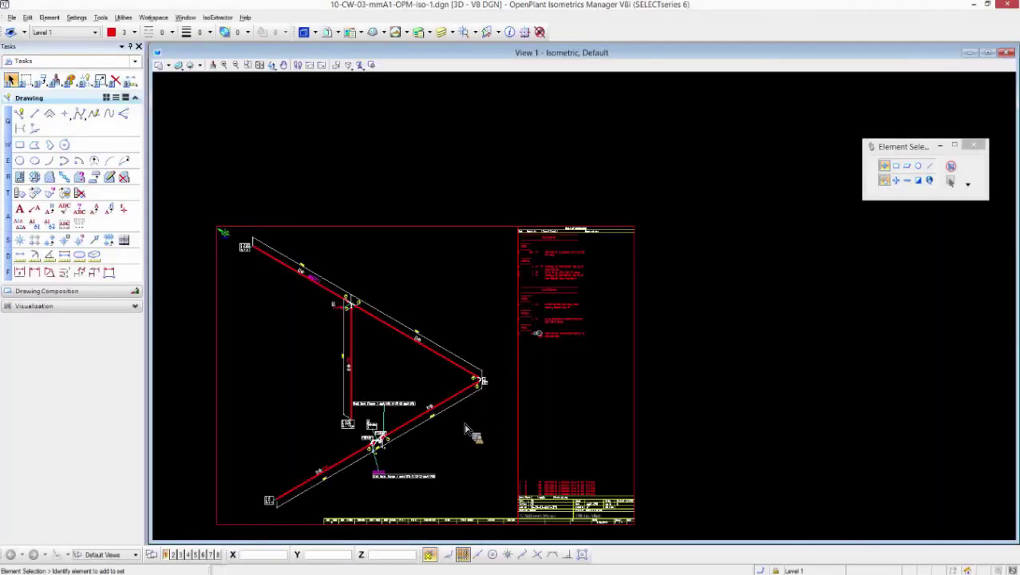
pyautogui.scroll(4, 381, 499)
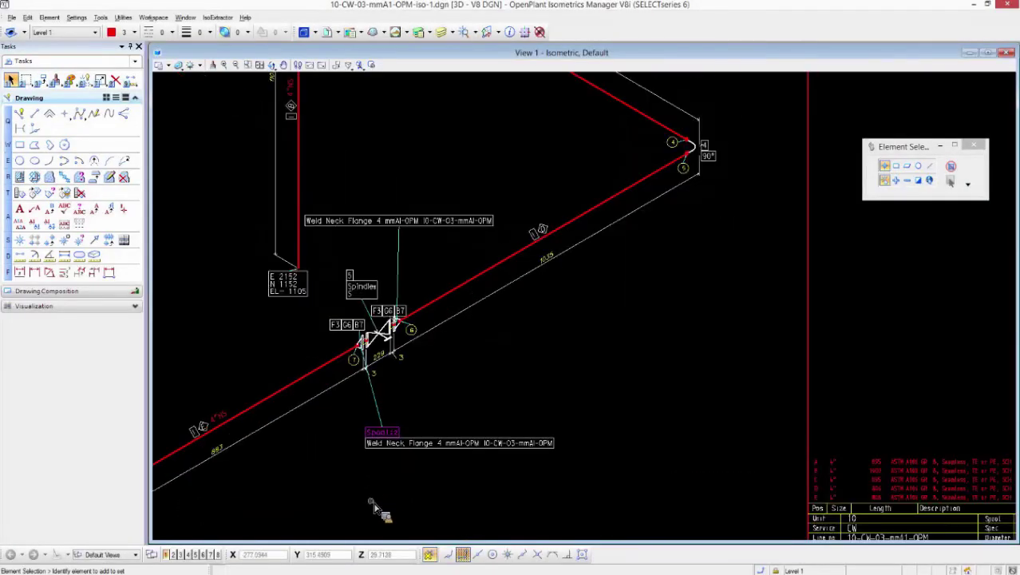
pyautogui.scroll(5, 399, 474)
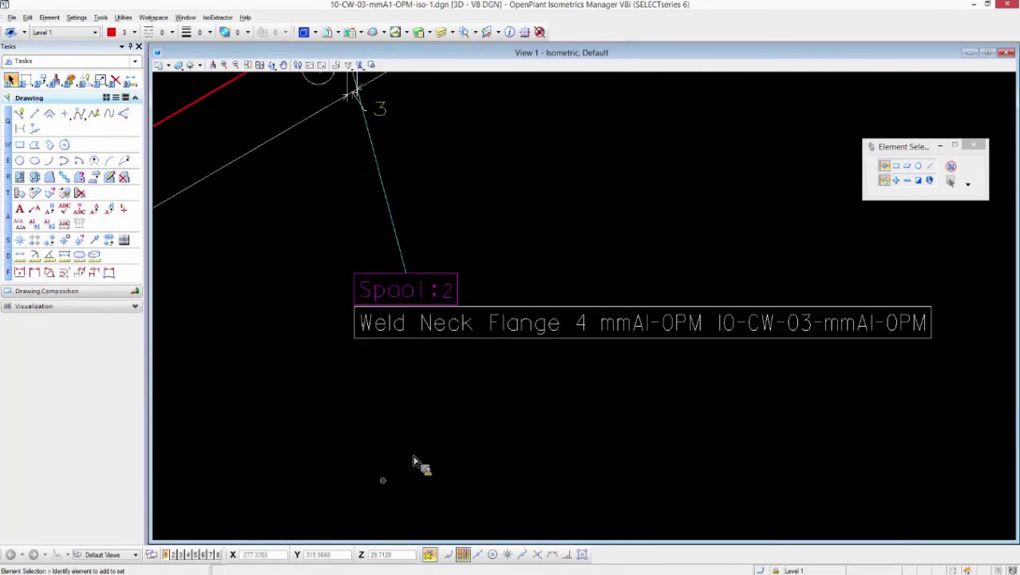
pyautogui.moveTo(417, 464); pyautogui.dragTo(407, 483, button='middle')
pyautogui.press('Escape')
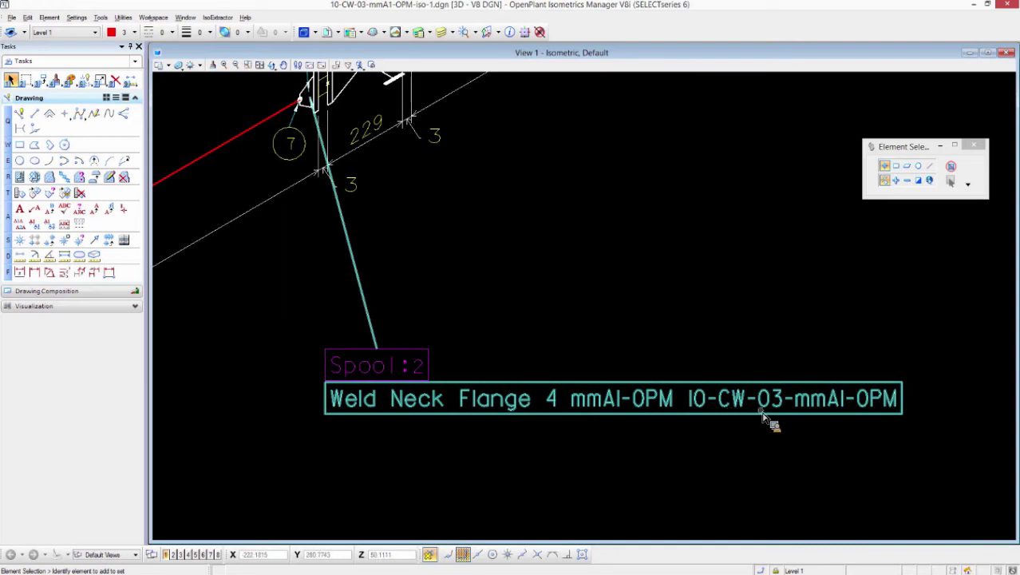
pyautogui.moveTo(594, 268); pyautogui.dragTo(628, 324, button='middle')
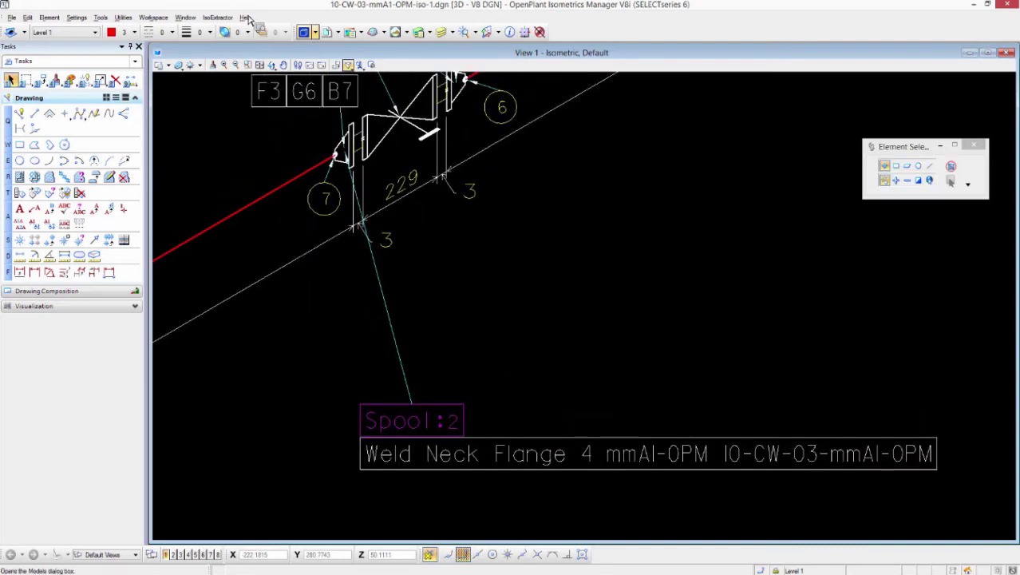
# Show the component tag data of the flange near weld 7 and find its NAME attribute.
pyautogui.click(219, 18)
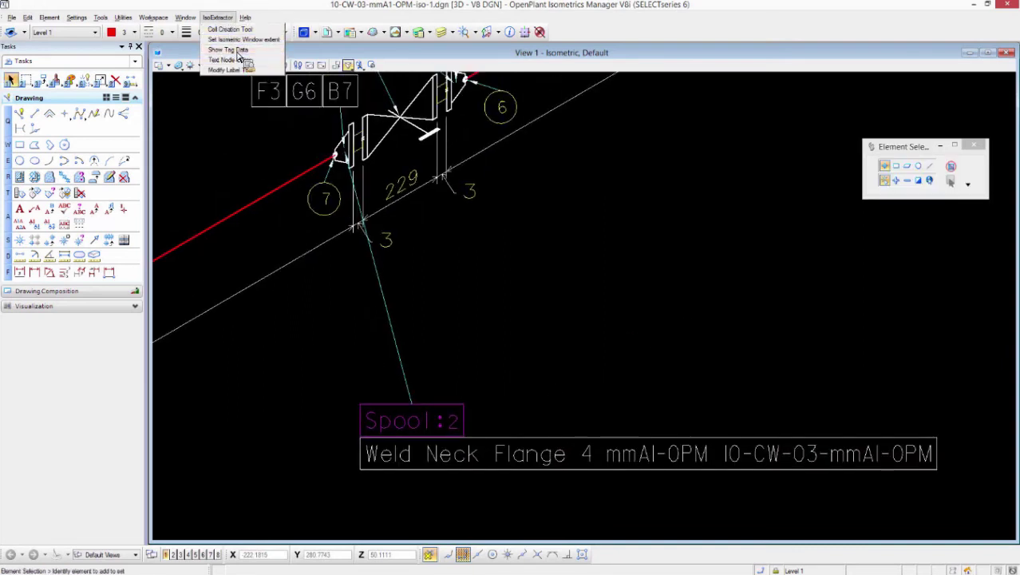
pyautogui.click(229, 50)
pyautogui.click(795, 241)
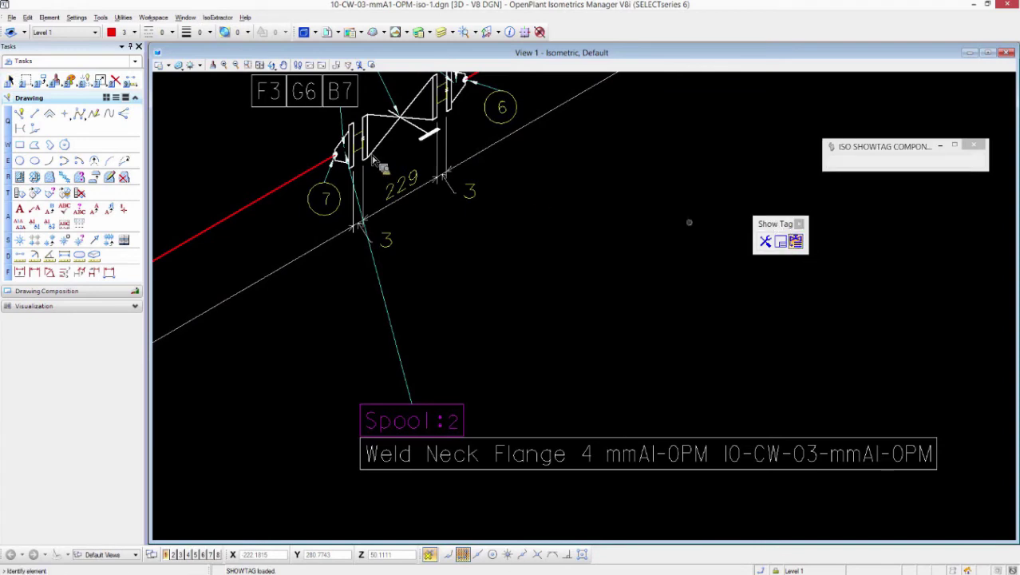
pyautogui.click(339, 150)
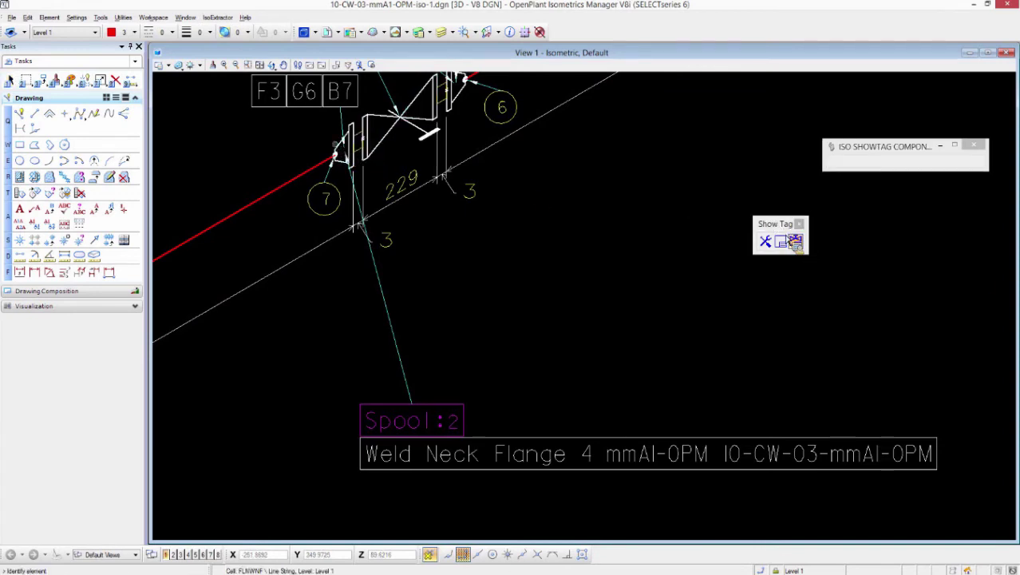
pyautogui.click(993, 276)
pyautogui.moveTo(996, 276); pyautogui.dragTo(993, 321)
pyautogui.click(874, 328)
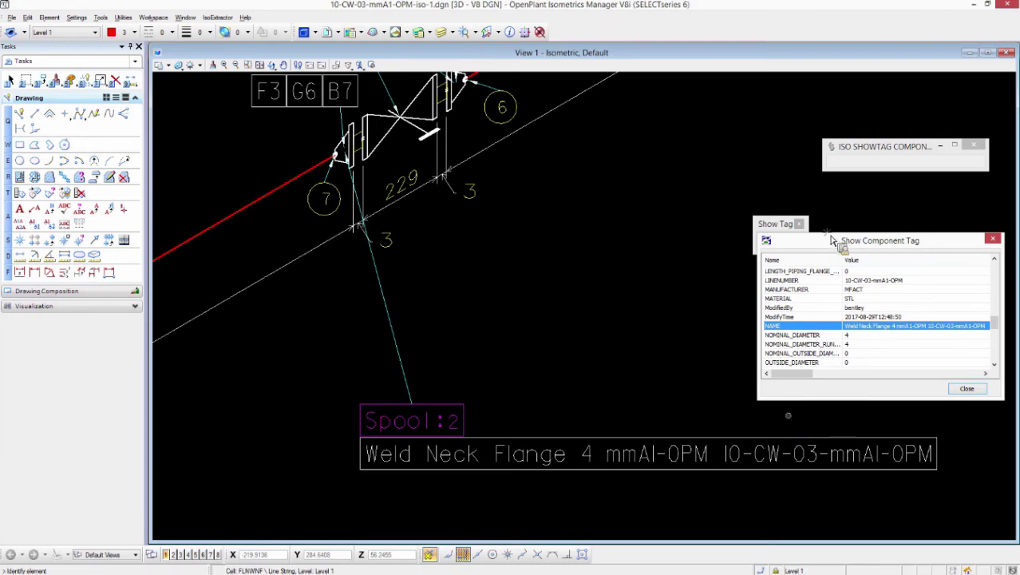
# Enlarge the component tag window, look through the flange's other attributes, and close the isometric drawing.
pyautogui.moveTo(825, 234); pyautogui.dragTo(796, 75)
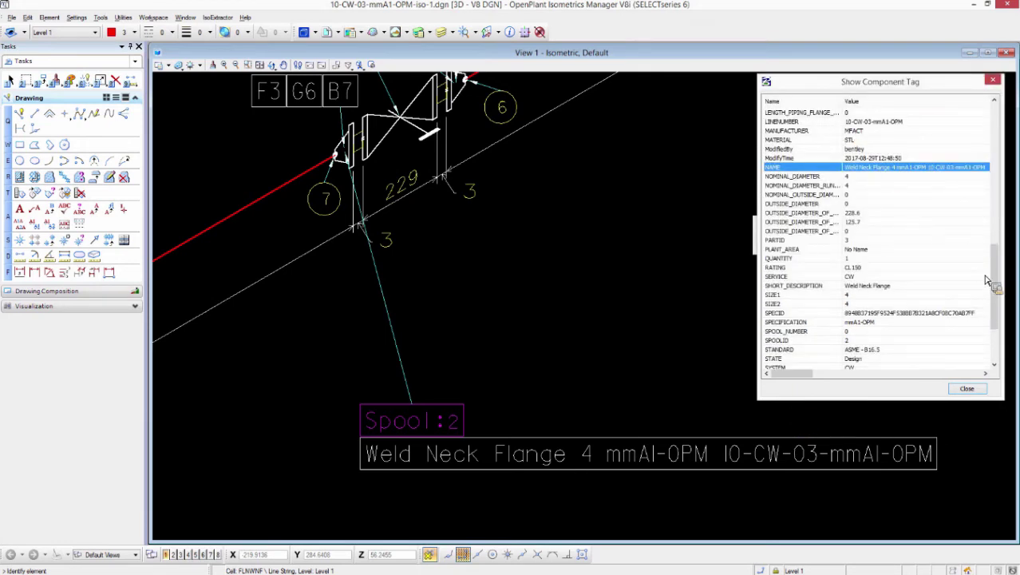
pyautogui.moveTo(995, 281); pyautogui.dragTo(995, 136)
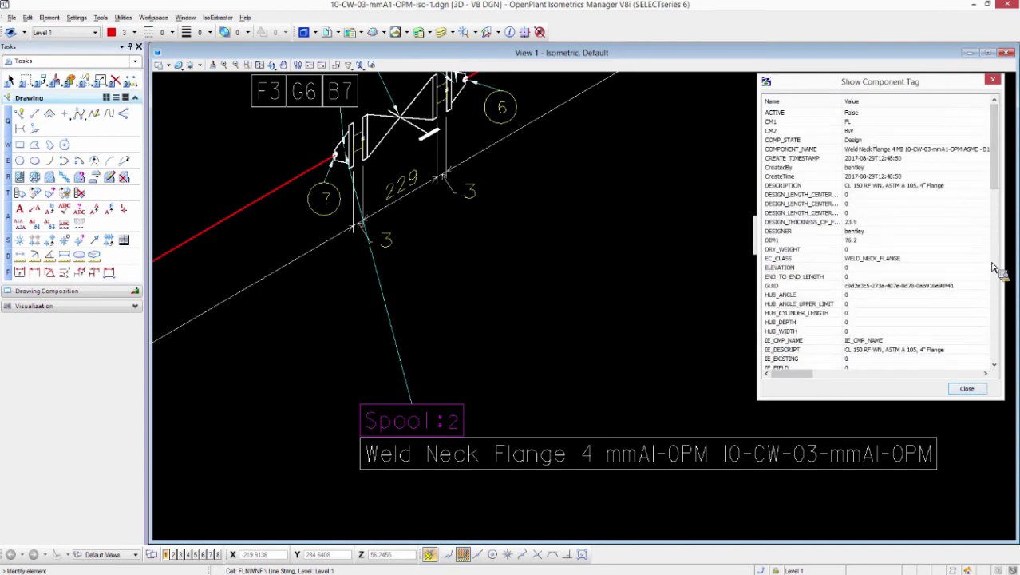
pyautogui.click(993, 79)
pyautogui.click(1009, 4)
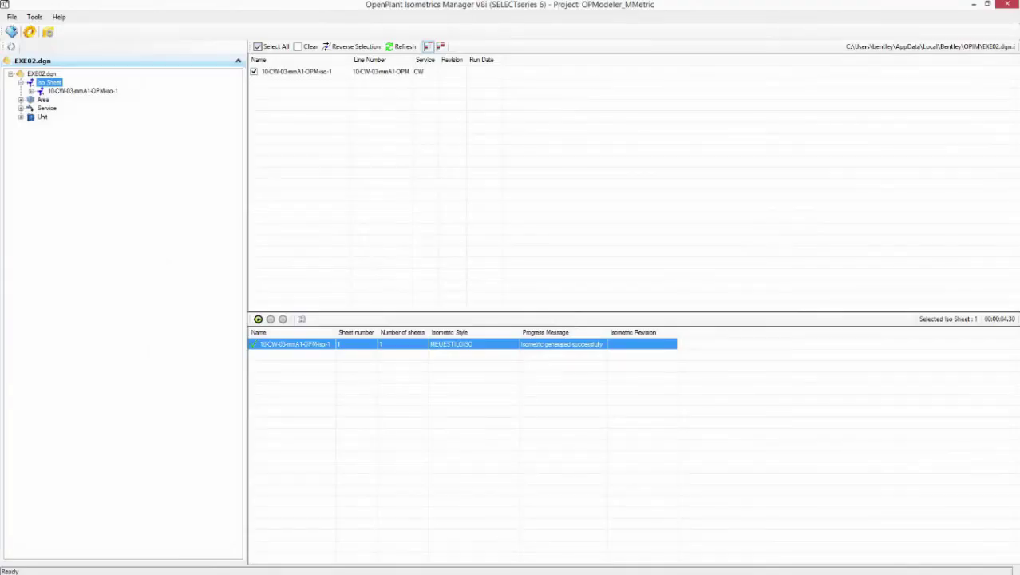
# Switch to the presentation in Adobe Acrobat Reader, read the slide on changing the isometrics' material list, and return to OpenPlant Isometrics Manager.
pyautogui.hotkey('alt', 'Tab')
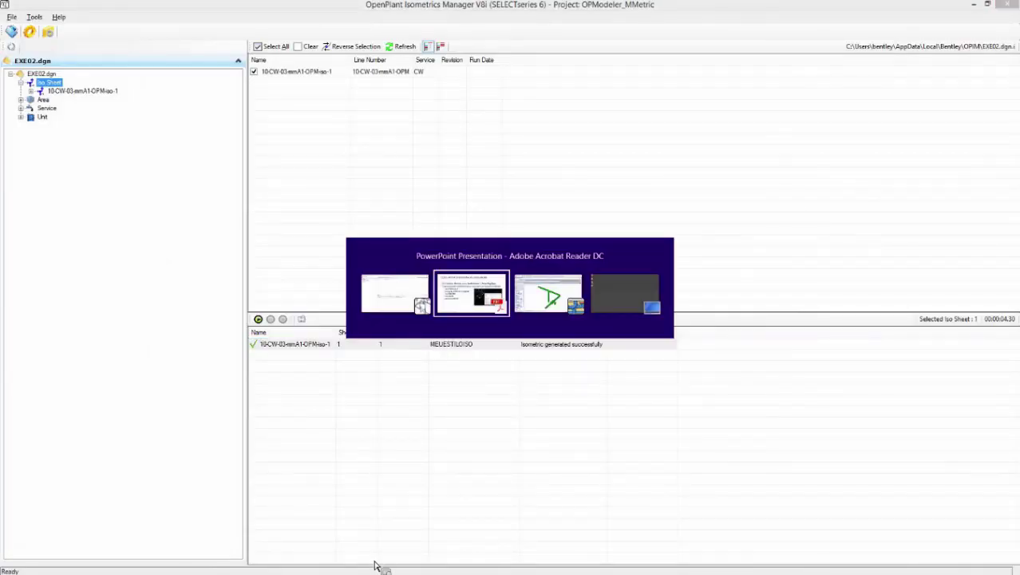
pyautogui.press('Right')
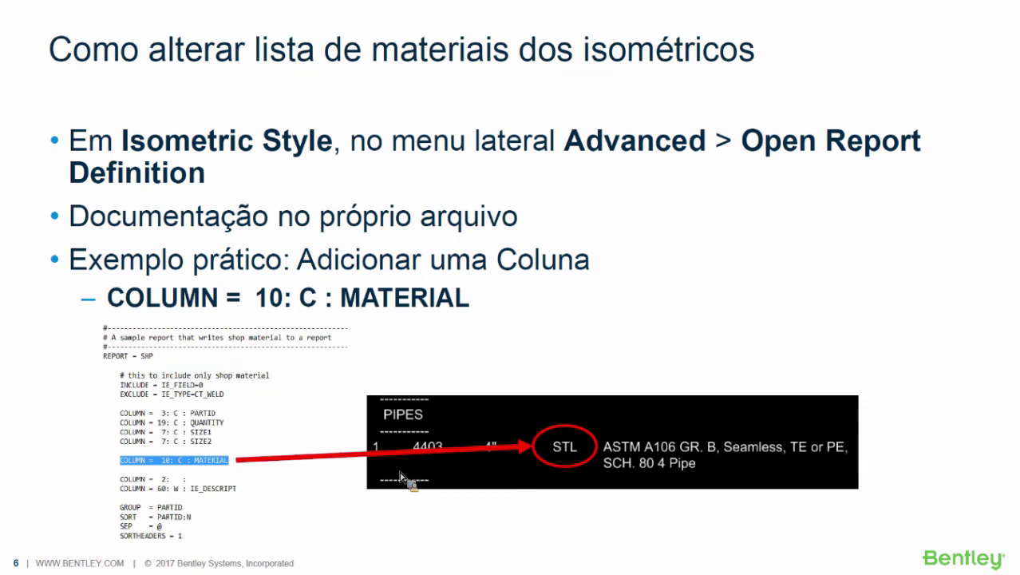
pyautogui.hotkey('alt', 'Tab')
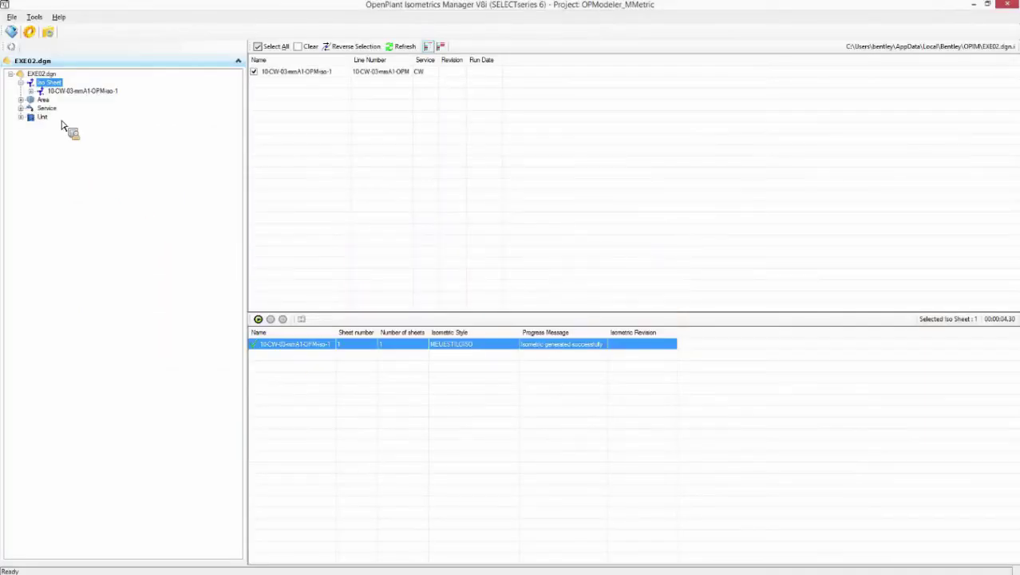
# Open the MEUESTILOISO style's report definition file from its advanced settings and maximize it in Notepad.
pyautogui.click(30, 34)
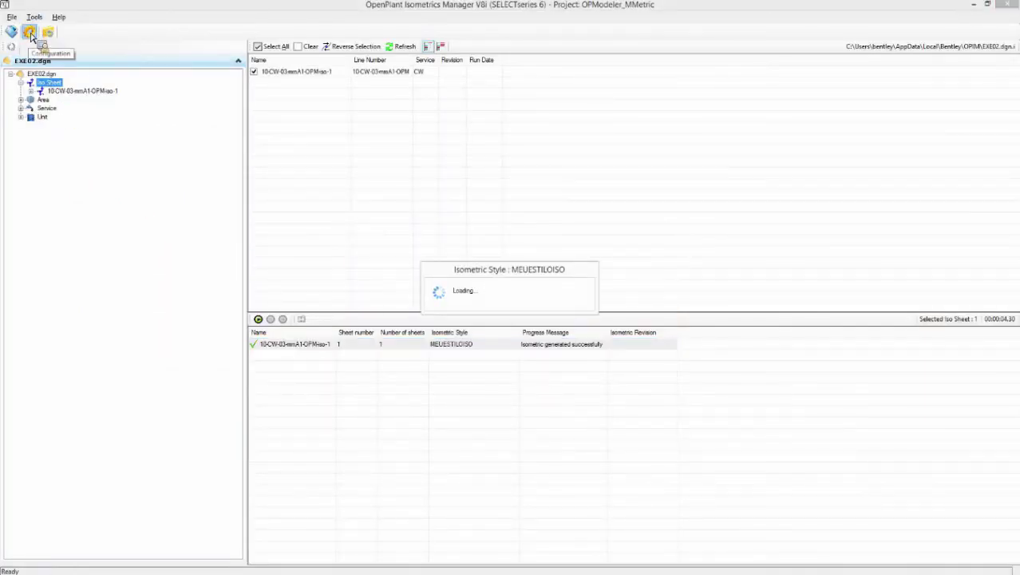
pyautogui.moveTo(94, 14); pyautogui.dragTo(335, 92)
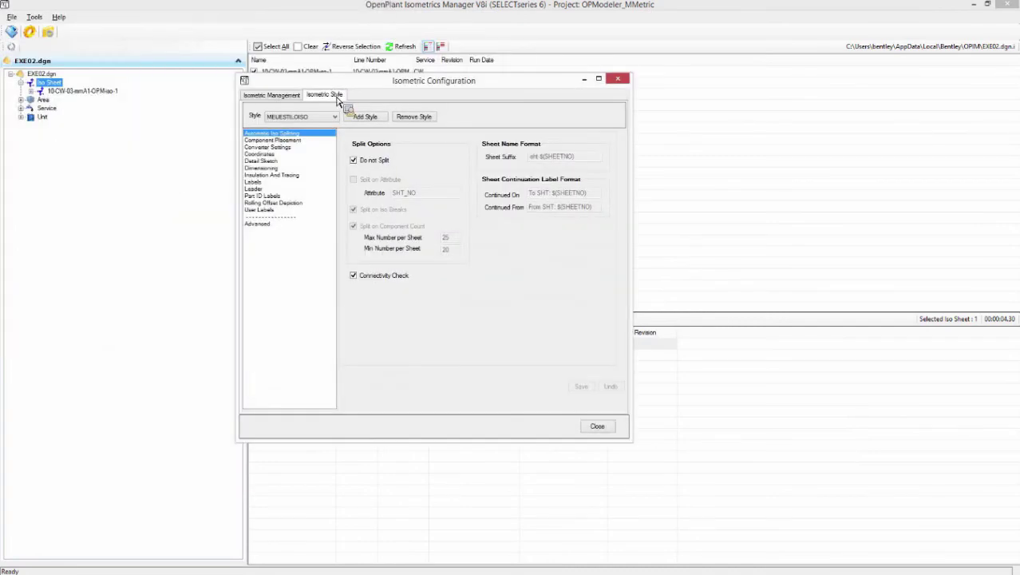
pyautogui.click(268, 227)
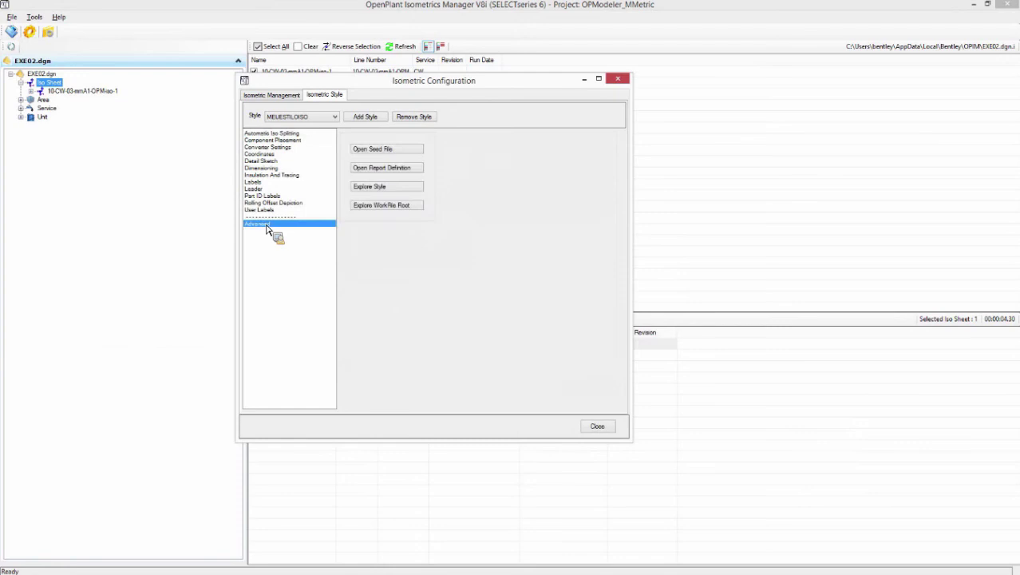
pyautogui.click(386, 168)
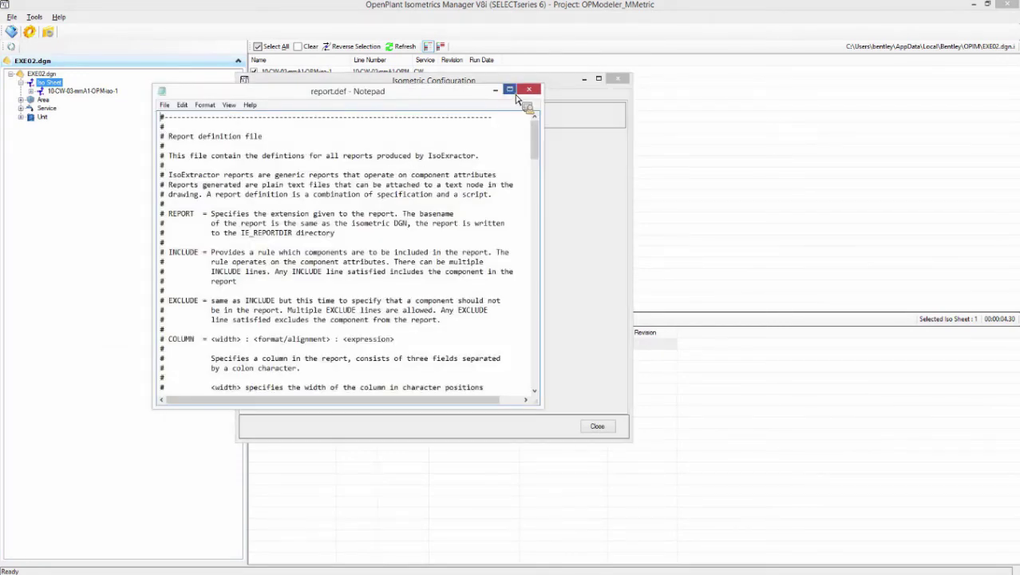
pyautogui.click(510, 90)
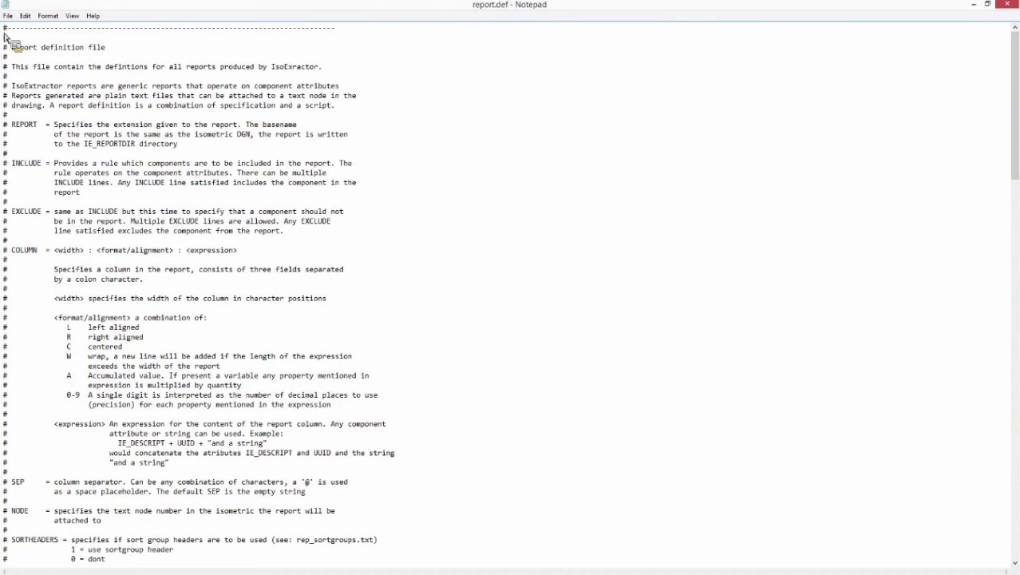
# Read through the report.def documentation on keywords, column syntax and attributes, down to the sample shop material report.
pyautogui.moveTo(4, 31); pyautogui.dragTo(30, 146)
pyautogui.click(92, 179)
pyautogui.scroll(-4, 166, 204)
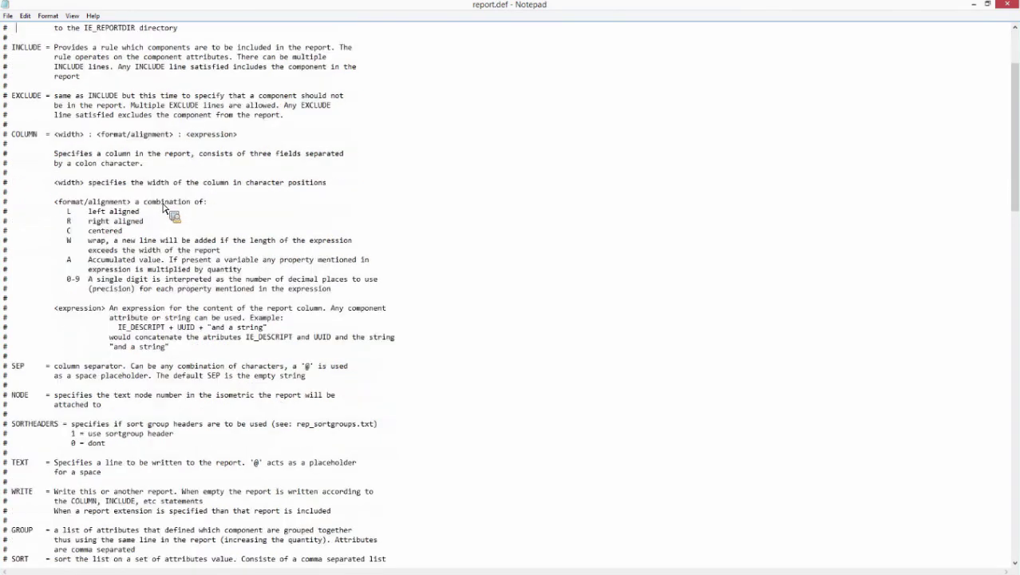
pyautogui.scroll(-2, 162, 204)
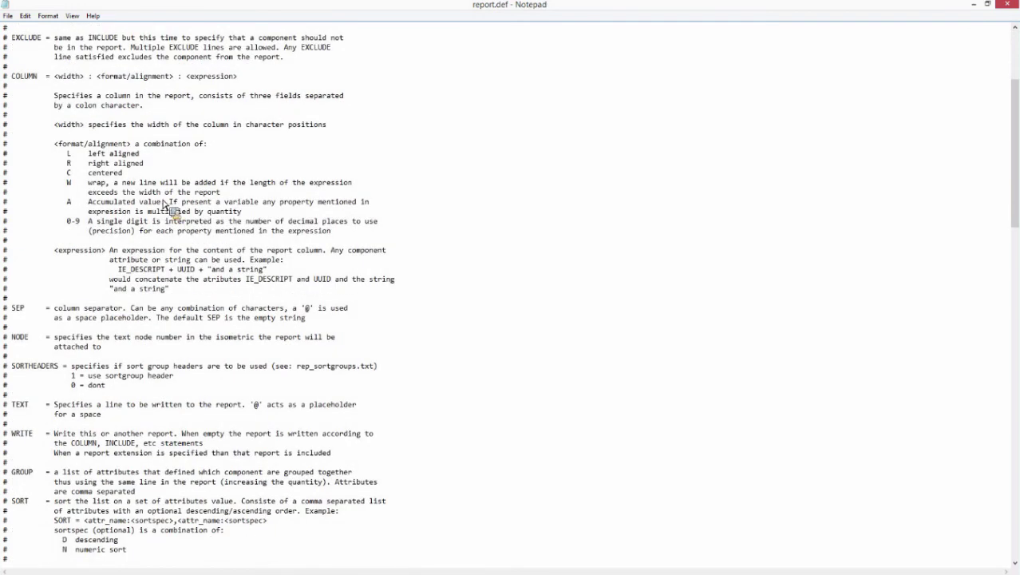
pyautogui.scroll(-5, 163, 204)
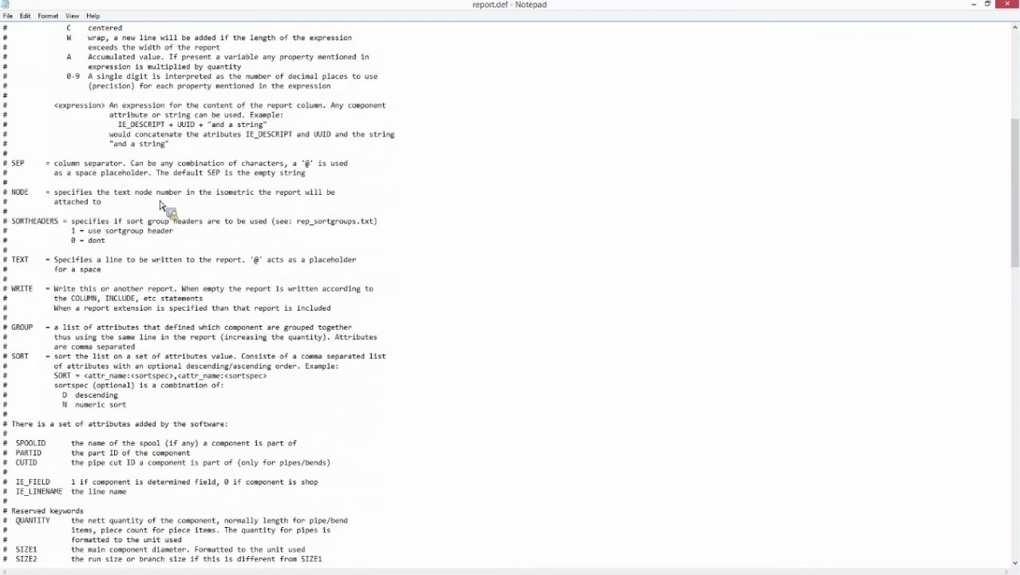
pyautogui.scroll(-8, 164, 204)
pyautogui.scroll(-2, 163, 204)
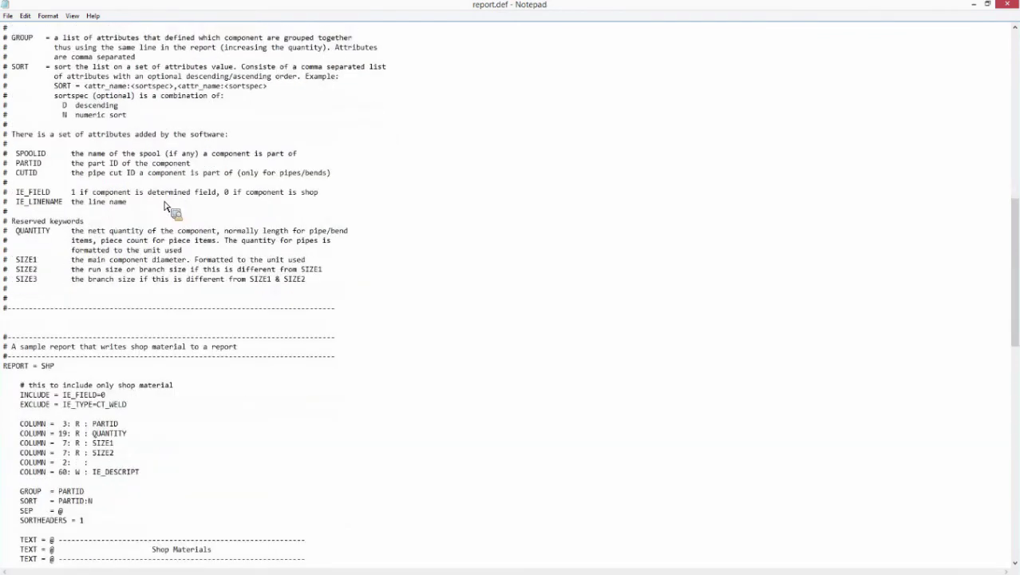
# Review the sample SHP shop and FLD field report definitions, including their column and GROUP lines.
pyautogui.scroll(-7, 165, 204)
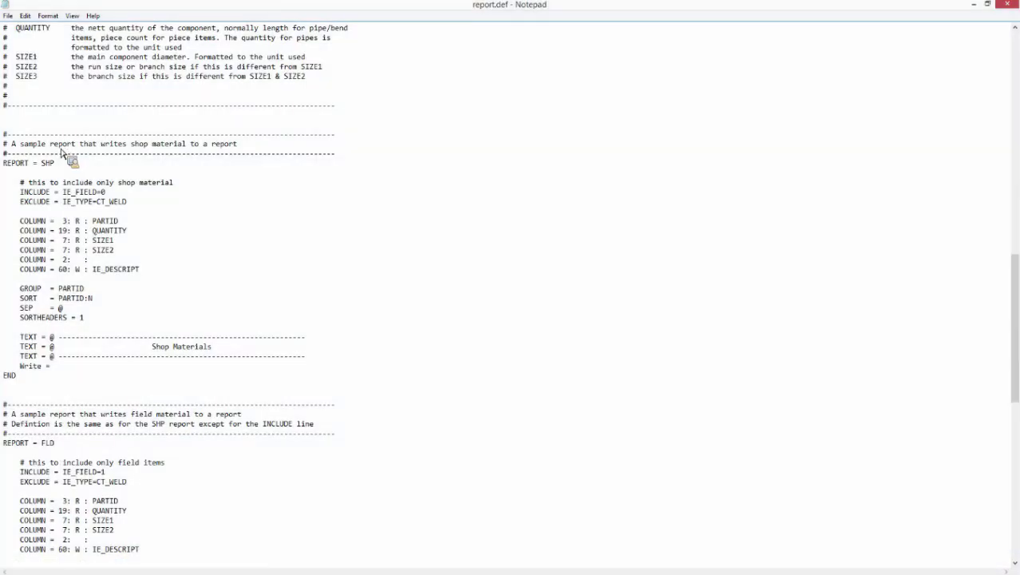
pyautogui.moveTo(45, 443)
pyautogui.mouseDown()
pyautogui.moveTo(7, 444)
pyautogui.moveTo(54, 443)
pyautogui.mouseUp()
pyautogui.scroll(-2, 74, 190)
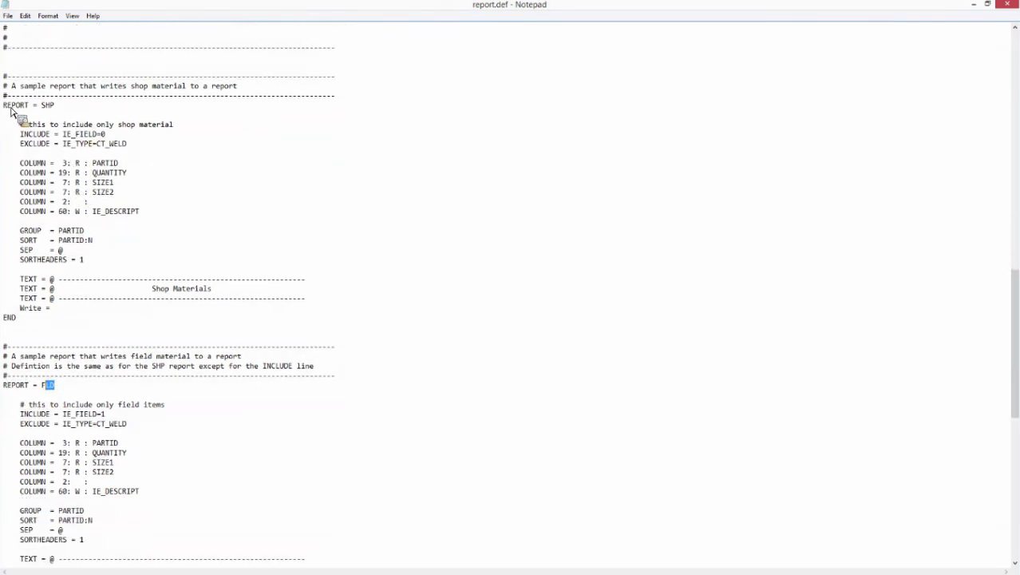
pyautogui.moveTo(4, 105); pyautogui.dragTo(128, 312)
pyautogui.click(6, 392)
pyautogui.moveTo(5, 390); pyautogui.dragTo(96, 539)
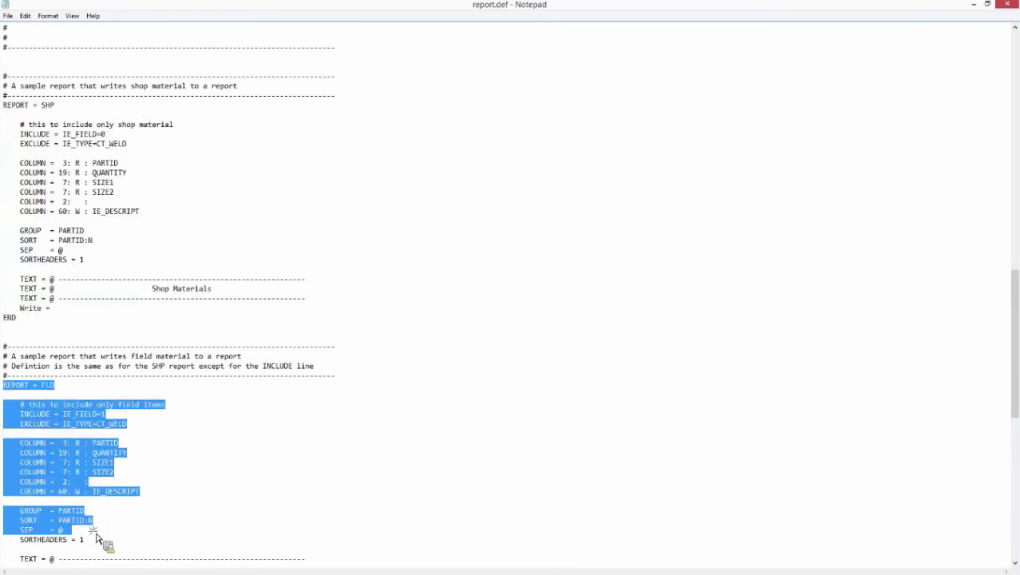
pyautogui.moveTo(95, 540); pyautogui.dragTo(140, 194)
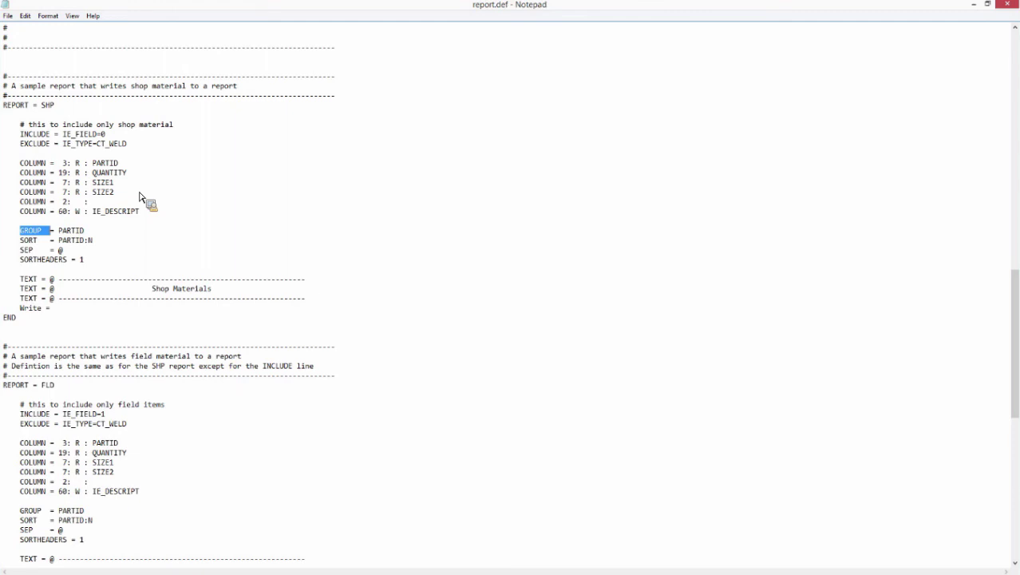
# Add the line "COLUMN = 10: C : MATERIAL" below the SIZE2 column in the SHP report definition.
pyautogui.moveTo(140, 196); pyautogui.dragTo(111, 200)
pyautogui.moveTo(111, 201); pyautogui.dragTo(179, 182)
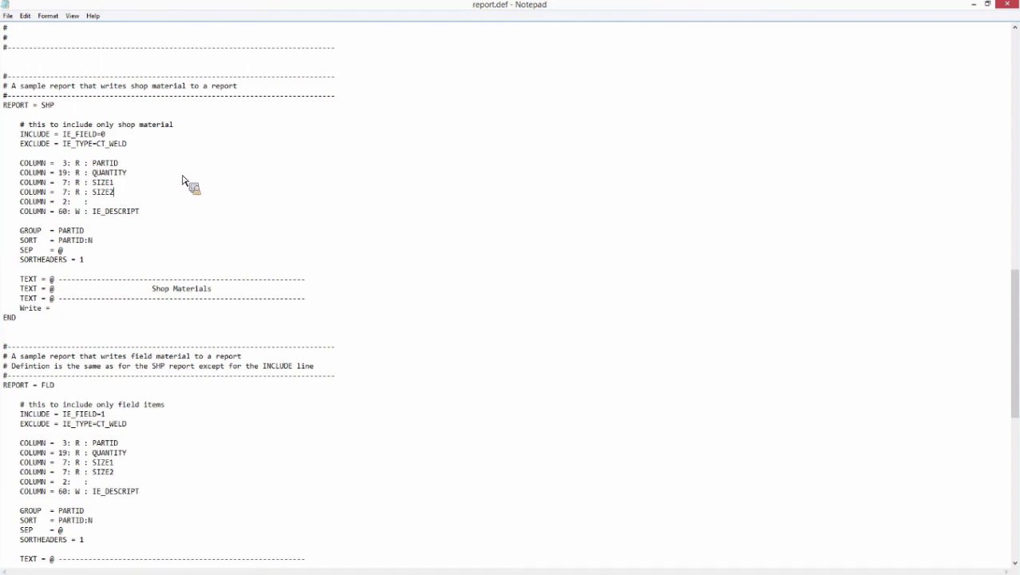
pyautogui.press('Return')
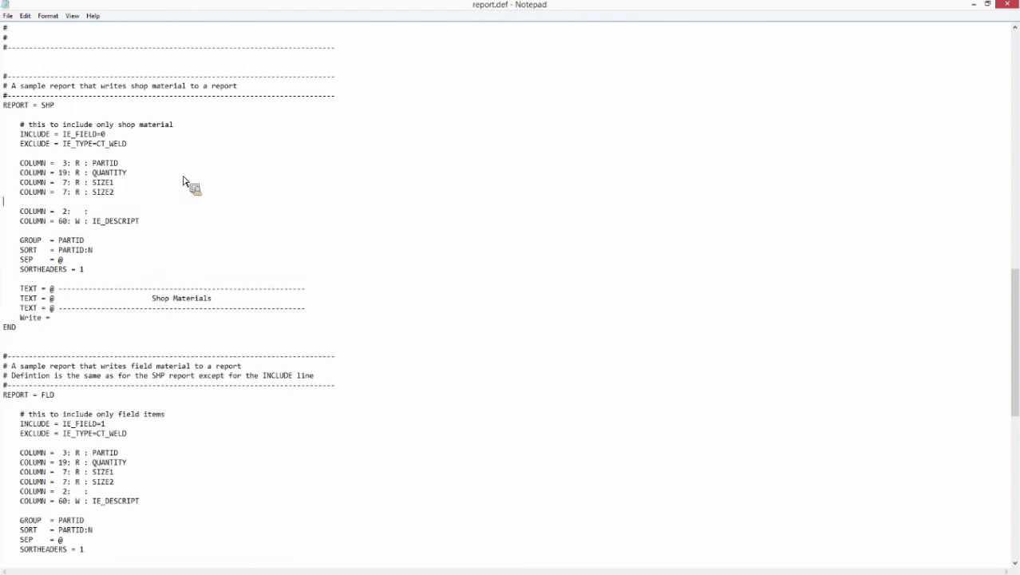
pyautogui.write('COLUMN =')
pyautogui.write('10')
pyautogui.write(':')
pyautogui.write('C :')
pyautogui.write('MATERIAL')
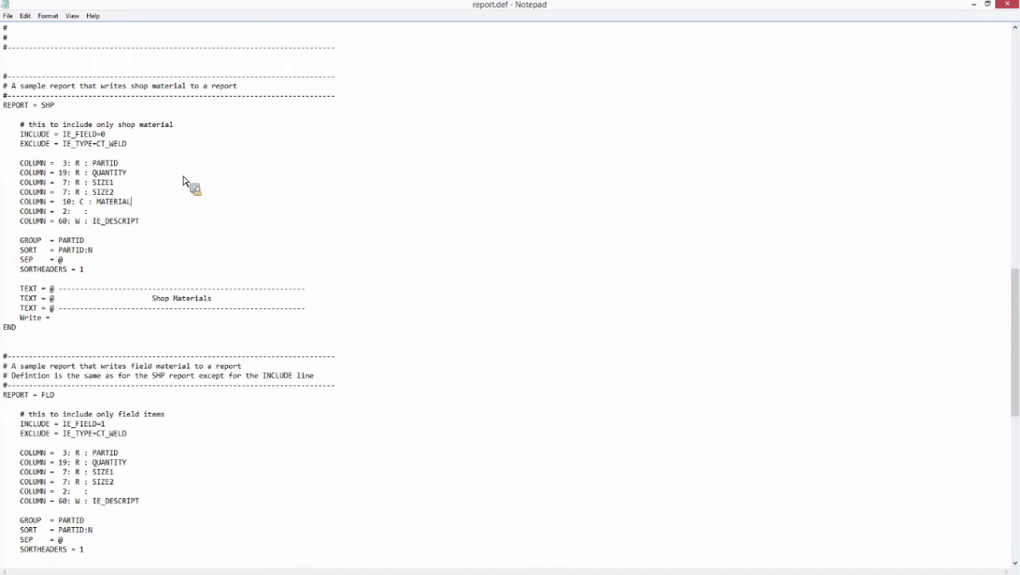
# Set the alignment of the SHP report's SIZE2, SIZE1, QUANTITY and PARTID columns to C, then save and close report.def.
pyautogui.doubleClick(78, 193)
pyautogui.write('C')
pyautogui.doubleClick(78, 183)
pyautogui.write('C')
pyautogui.doubleClick(77, 173)
pyautogui.write('C')
pyautogui.doubleClick(78, 163)
pyautogui.write('C')
pyautogui.click(1008, 5)
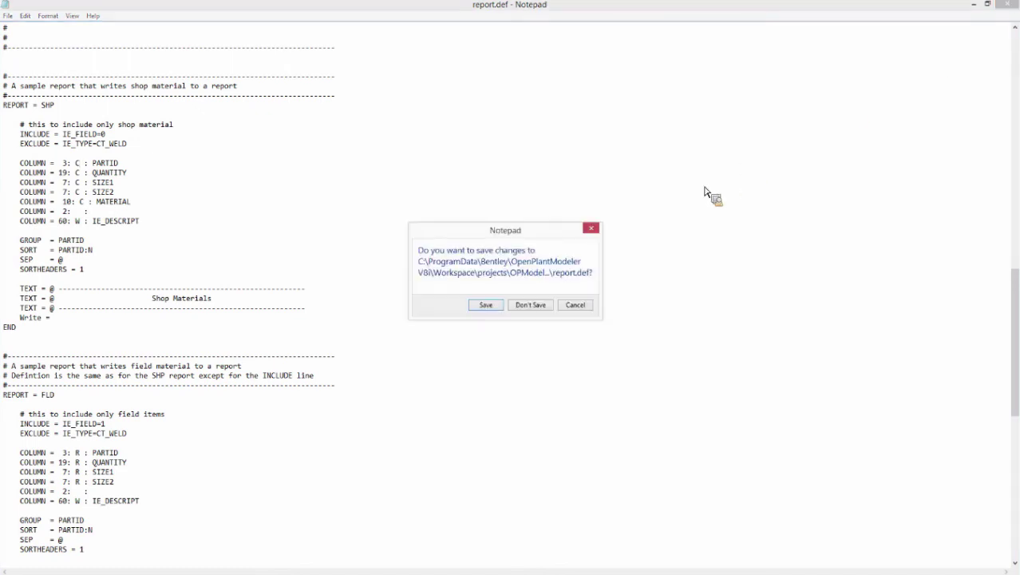
pyautogui.click(485, 305)
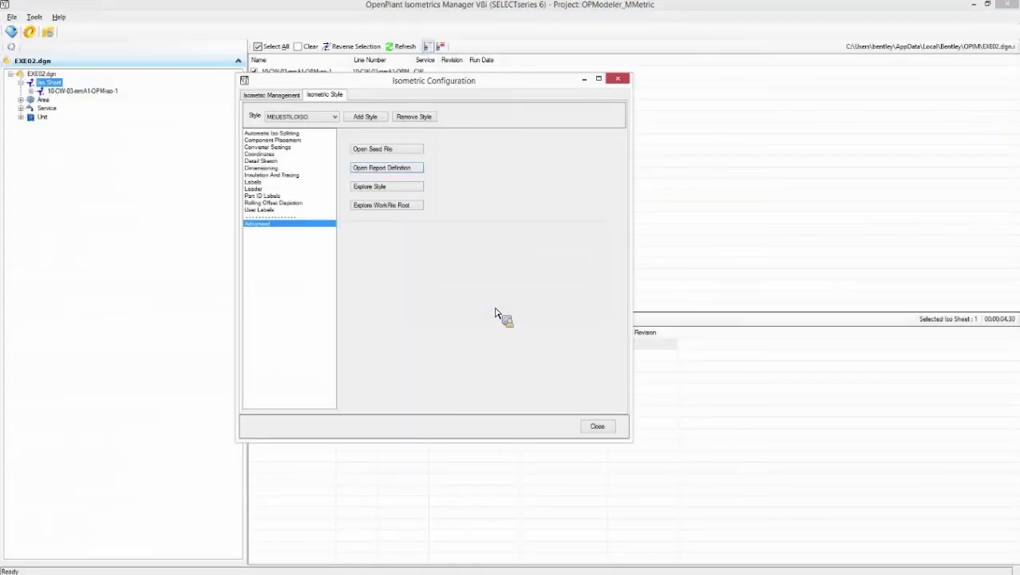
# Close the isometric configuration and regenerate the 10-CW-03-mmA1-OPM-iso-1 isometric without skipping it.
pyautogui.click(597, 427)
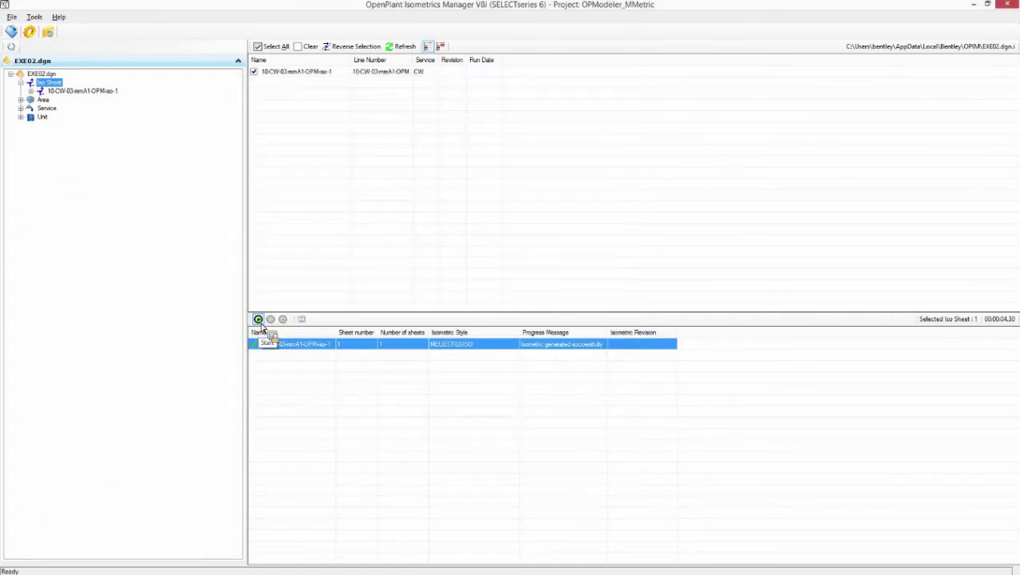
pyautogui.click(258, 320)
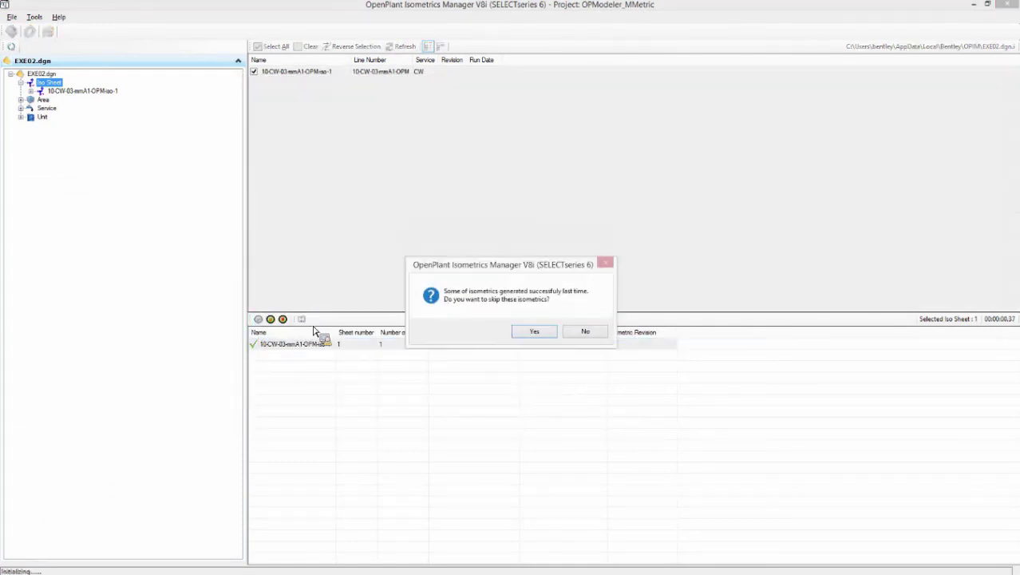
pyautogui.click(557, 335)
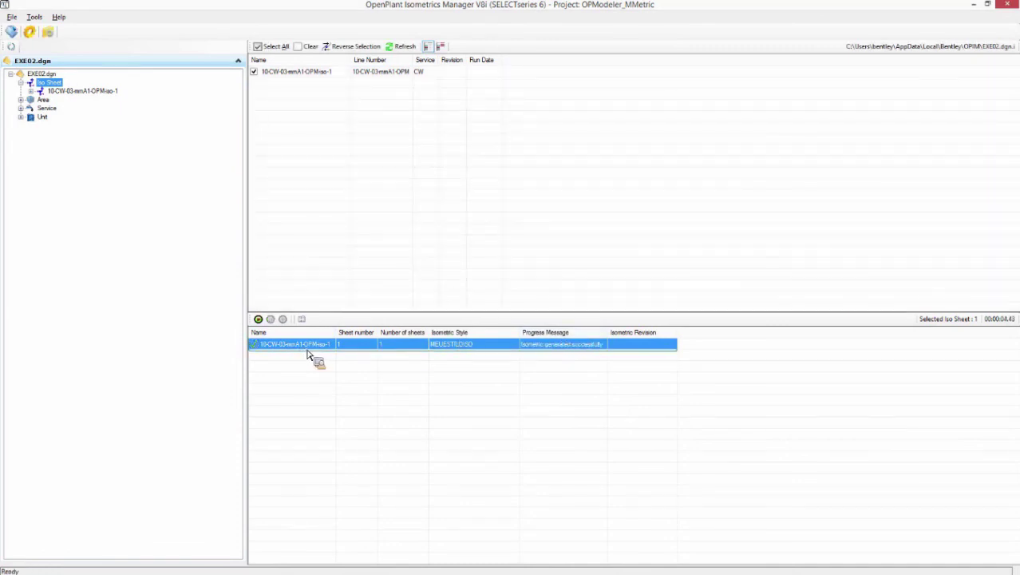
# Open the regenerated isometric drawing and examine the material column in its material list.
pyautogui.doubleClick(311, 347)
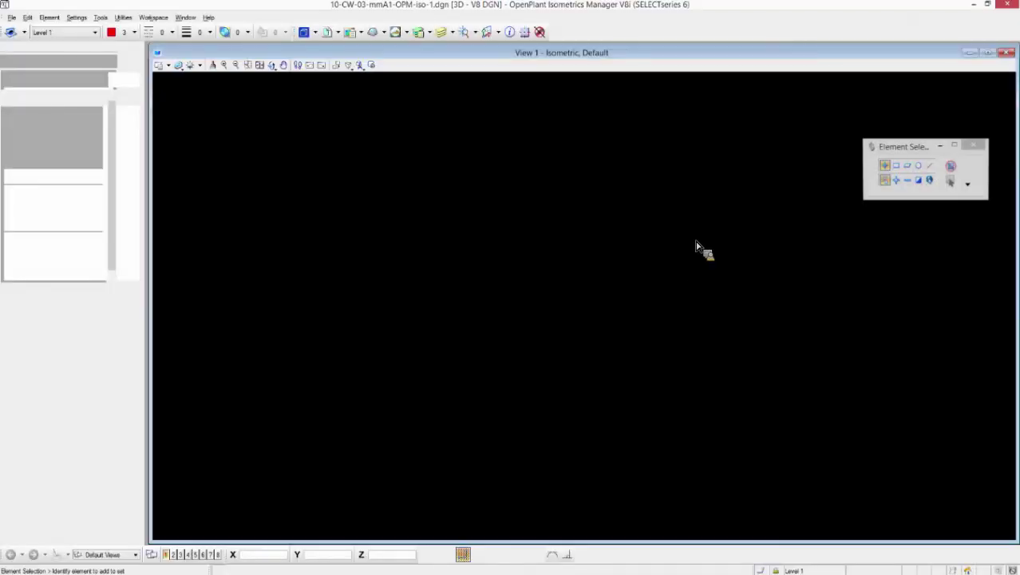
pyautogui.scroll(6, 541, 268)
pyautogui.scroll(-3, 540, 268)
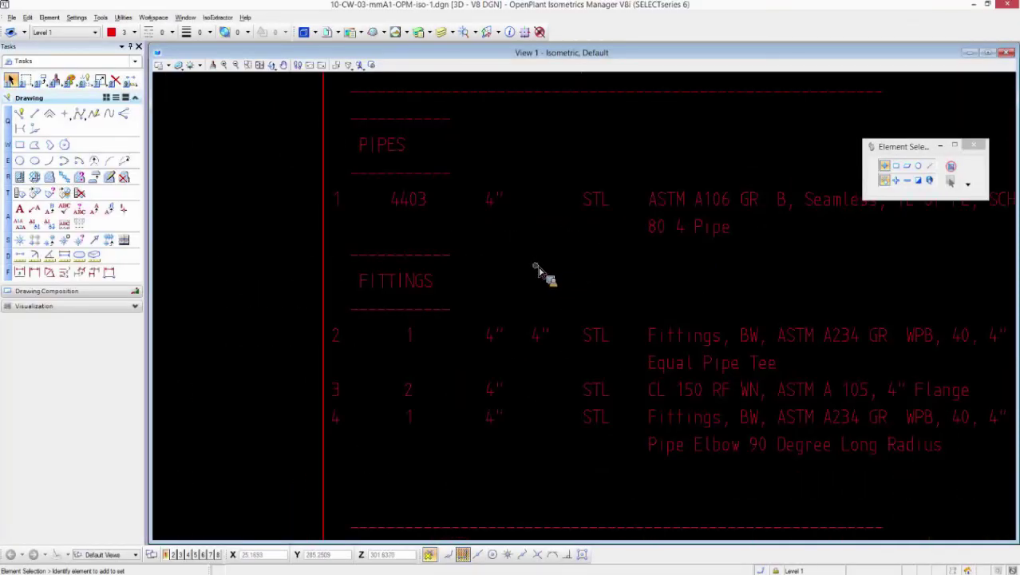
pyautogui.moveTo(542, 273); pyautogui.dragTo(406, 273, button='middle')
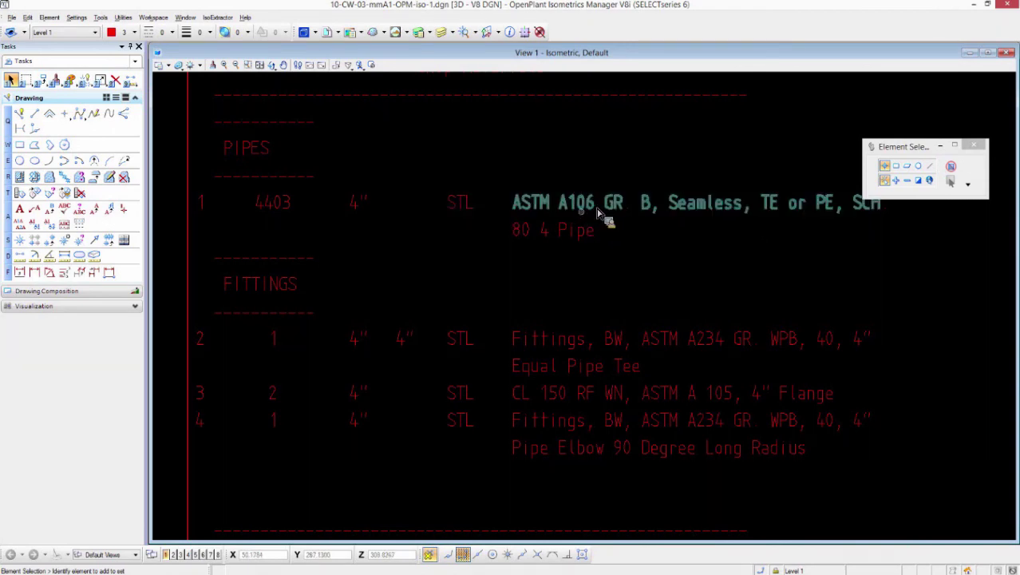
# Leave the isometric drawing, switch to the presentation in Adobe Acrobat Reader, and advance to the closing slide.
pyautogui.click(973, 4)
pyautogui.hotkey('alt', 'Tab')
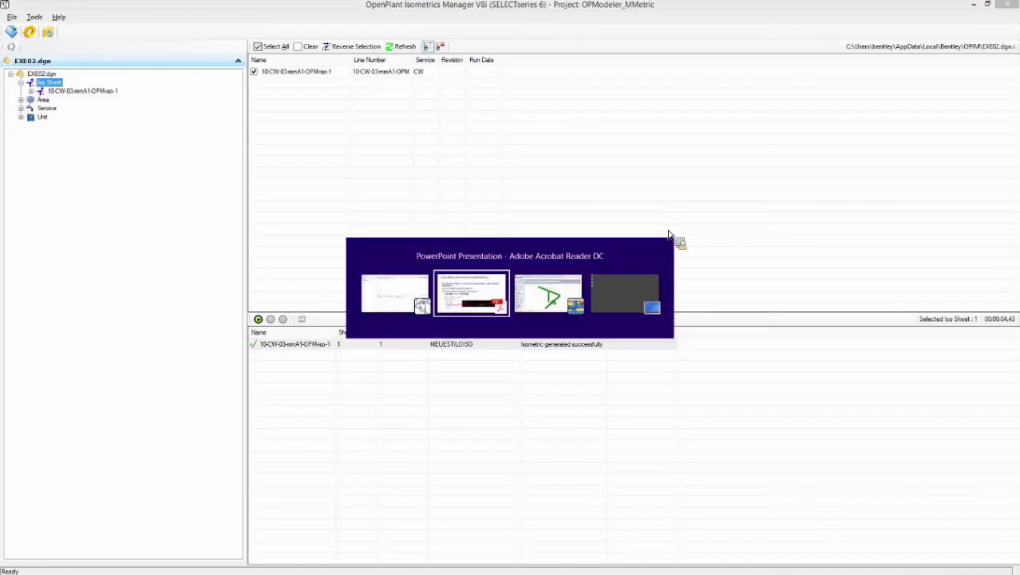
pyautogui.hotkey('alt', 'Tab')
pyautogui.hotkey('alt', 'Tab')
pyautogui.hotkey('alt', 'Tab')
pyautogui.hotkey('alt', 'Tab')
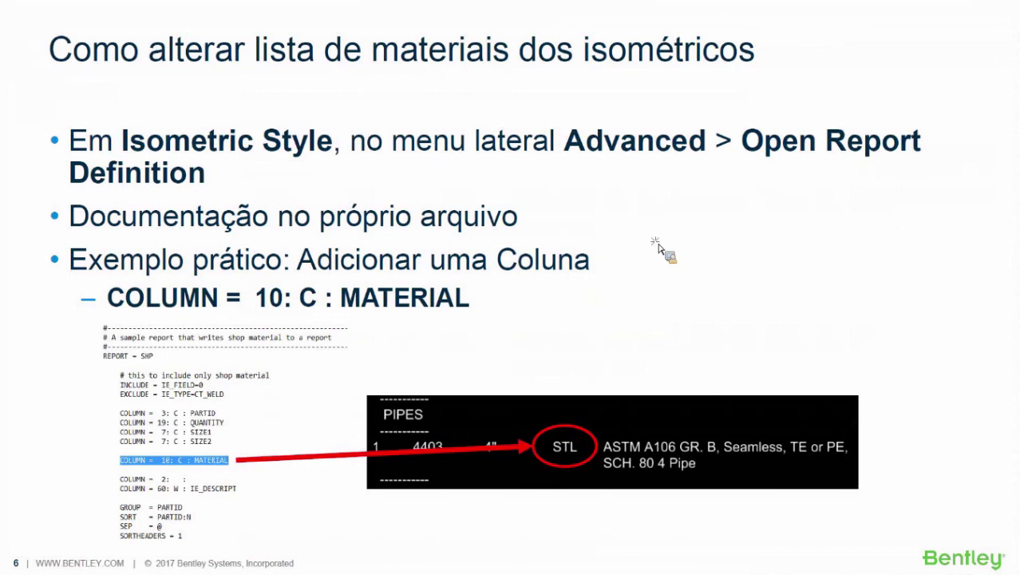
pyautogui.press('Right')
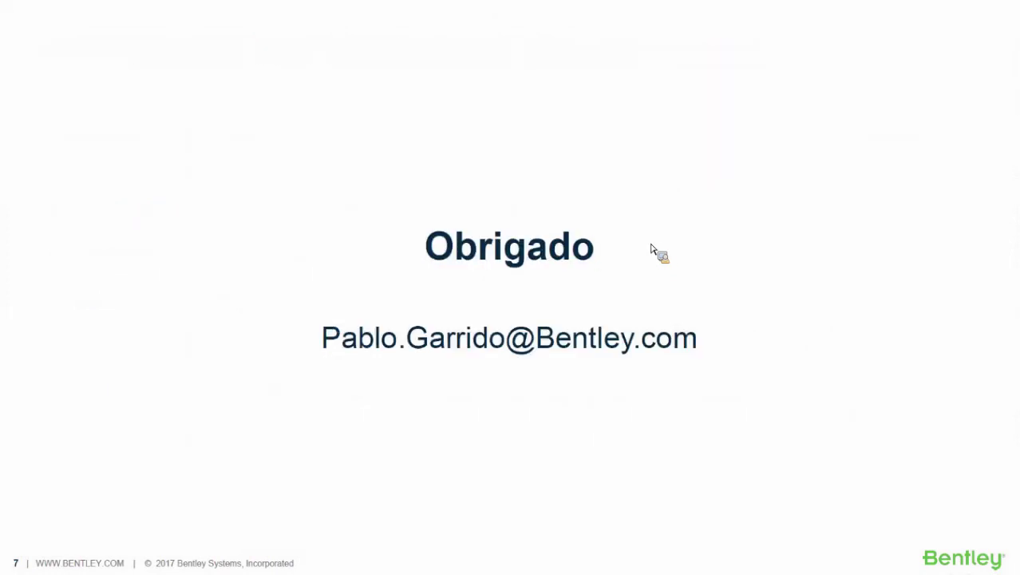